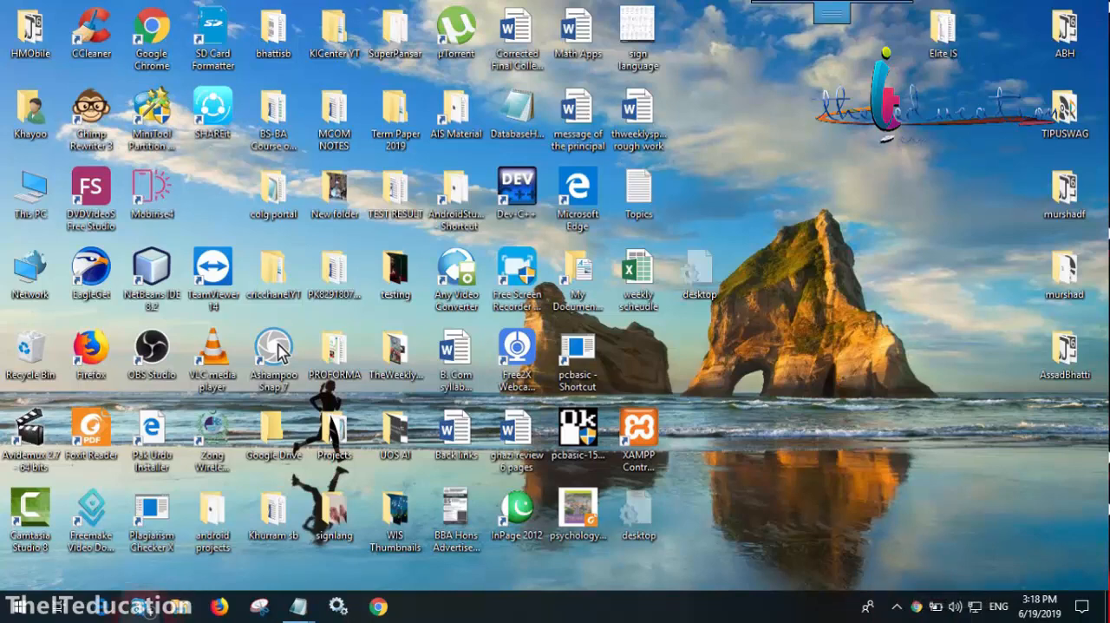
# Start Word 2013 and browse the document templates on its start screen
pyautogui.click(17, 607)
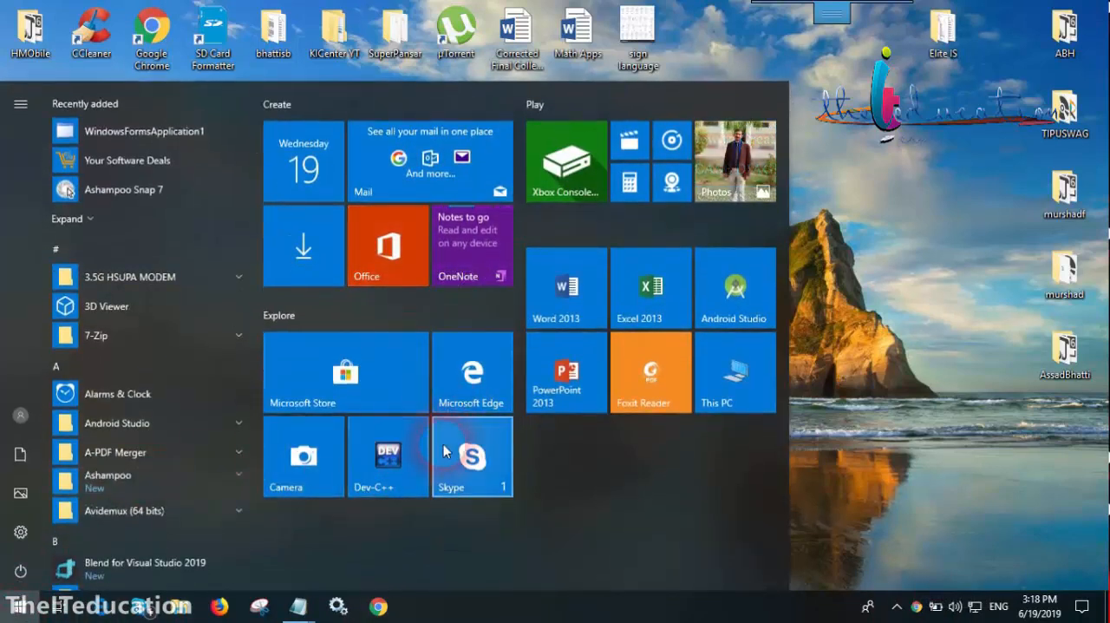
pyautogui.click(567, 290)
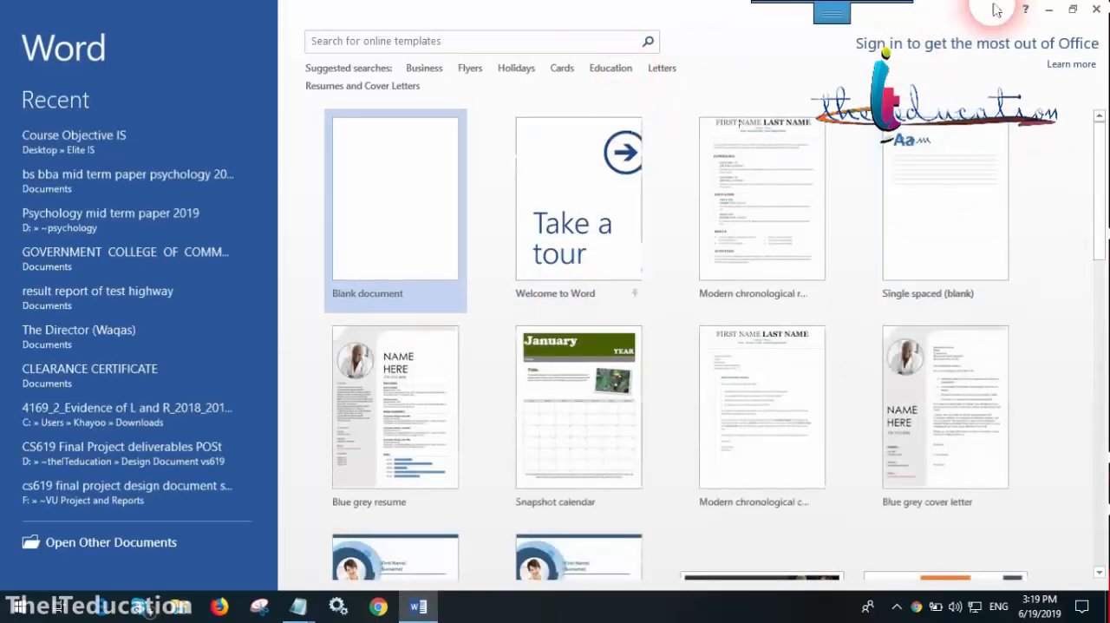
pyautogui.click(1051, 8)
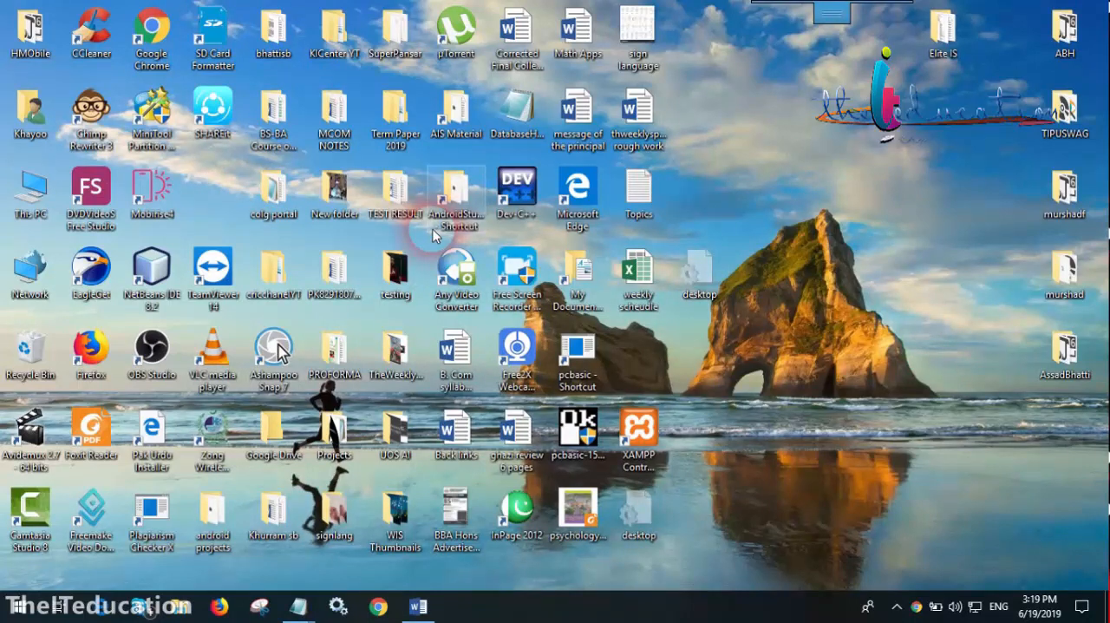
pyautogui.click(419, 606)
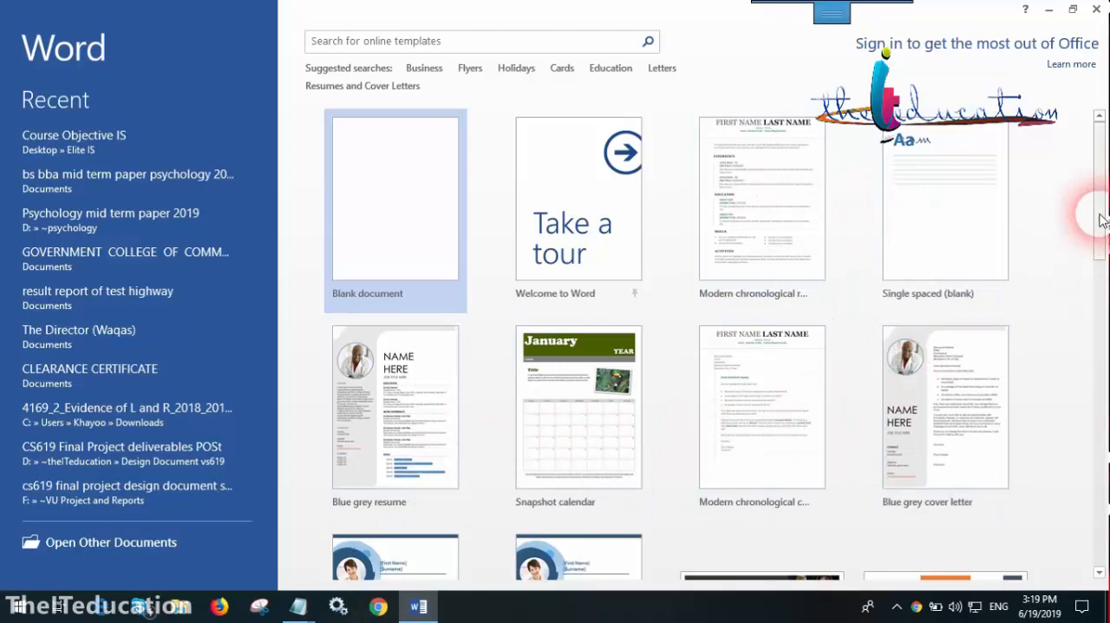
pyautogui.moveTo(1101, 216); pyautogui.dragTo(1102, 252)
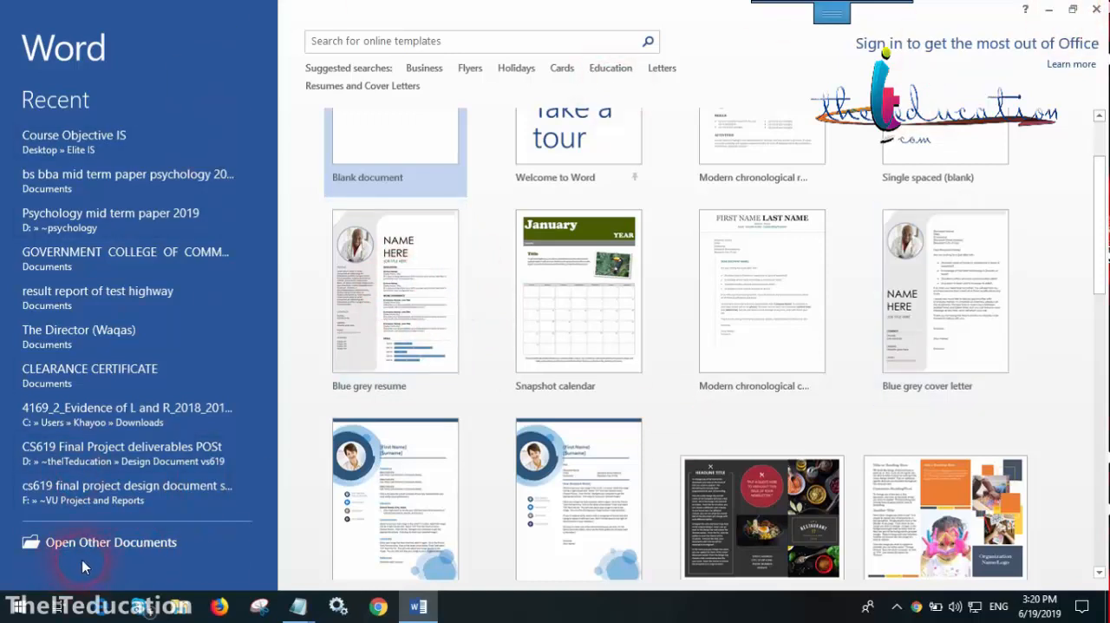
# Create a new document from the Blue grey resume template and close the Document Information Panel
pyautogui.click(155, 549)
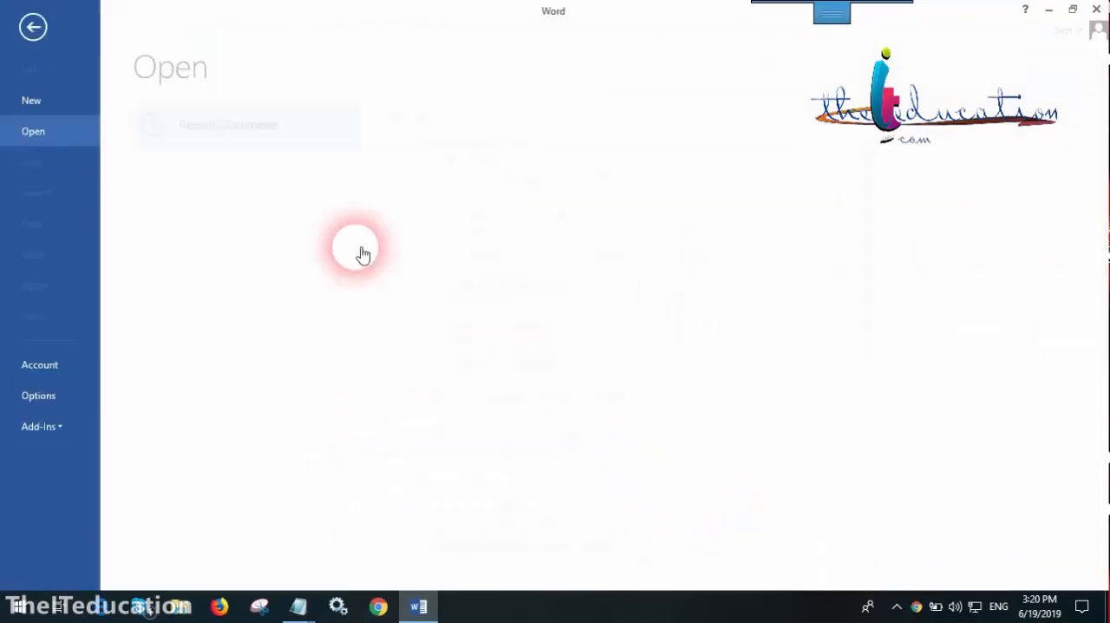
pyautogui.click(41, 100)
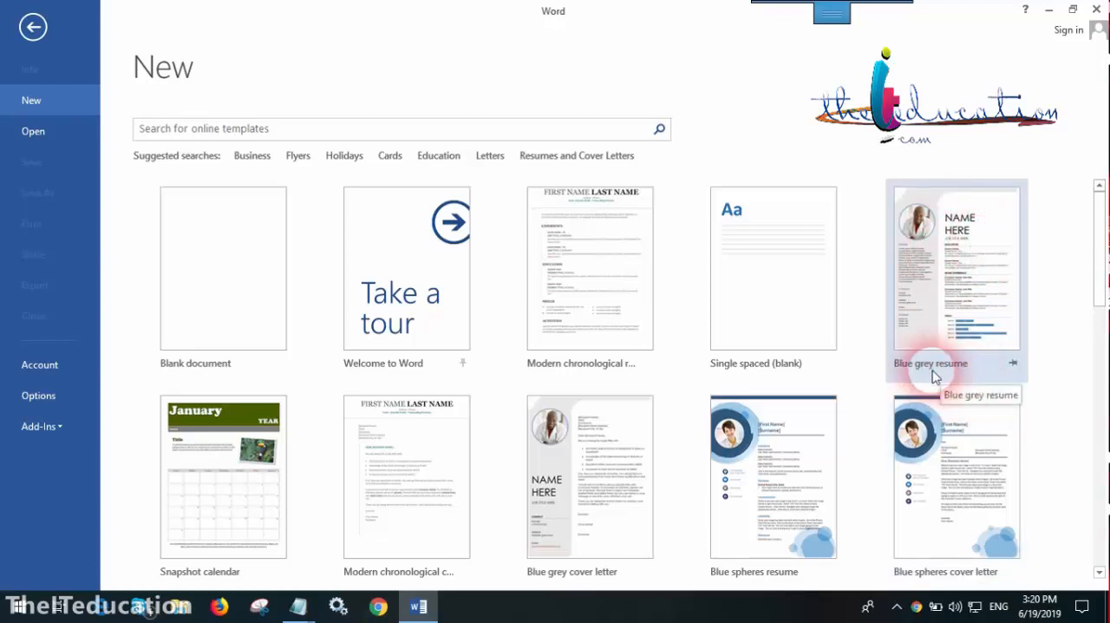
pyautogui.click(954, 236)
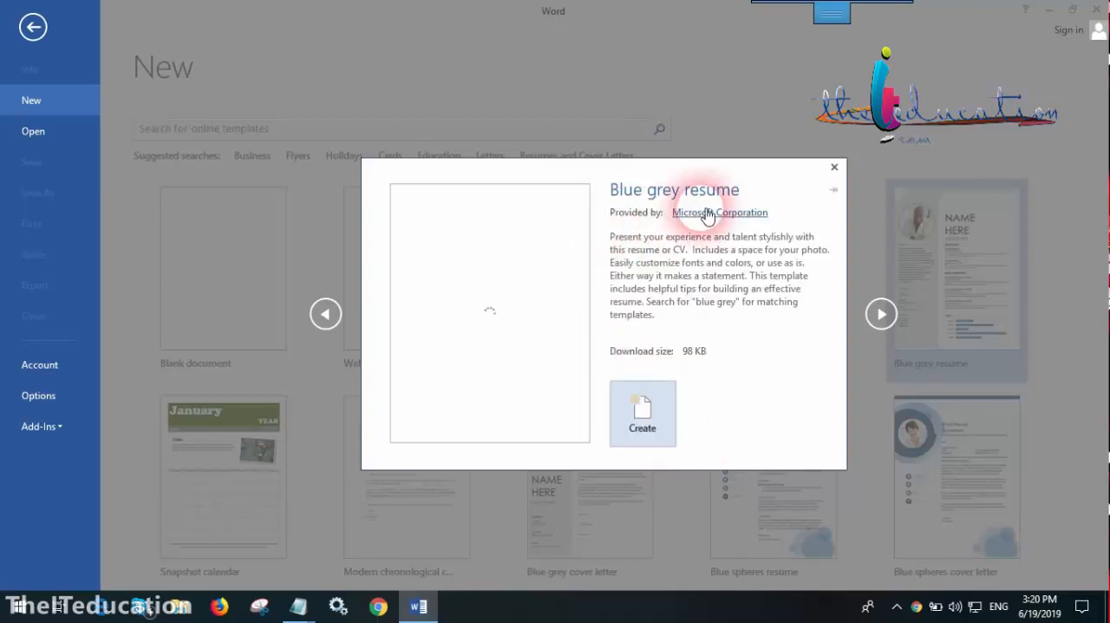
pyautogui.click(642, 405)
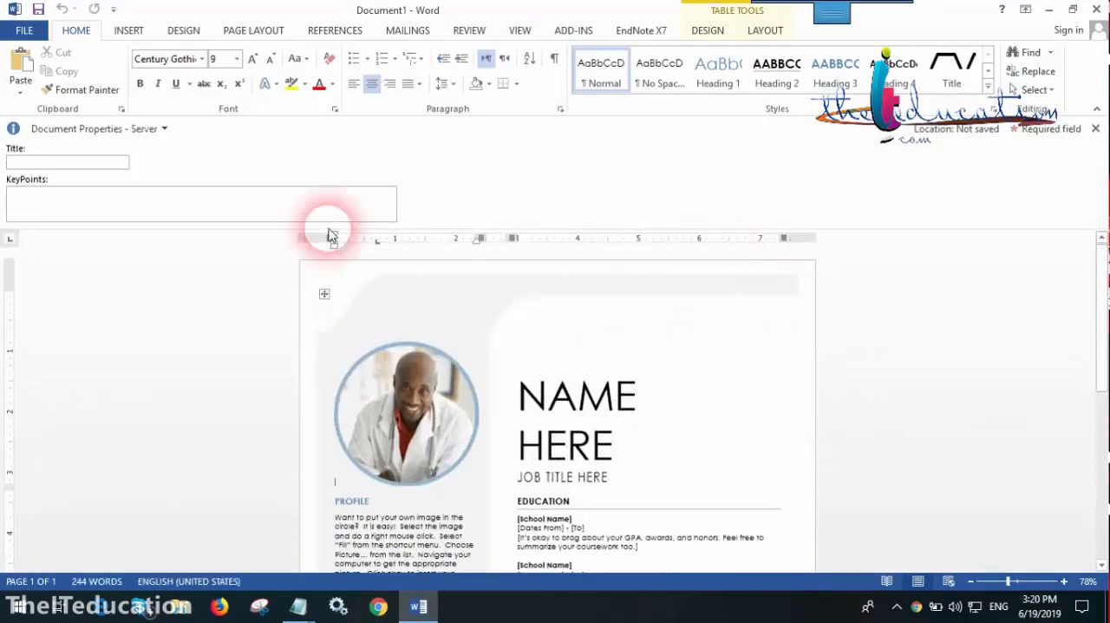
pyautogui.click(1096, 130)
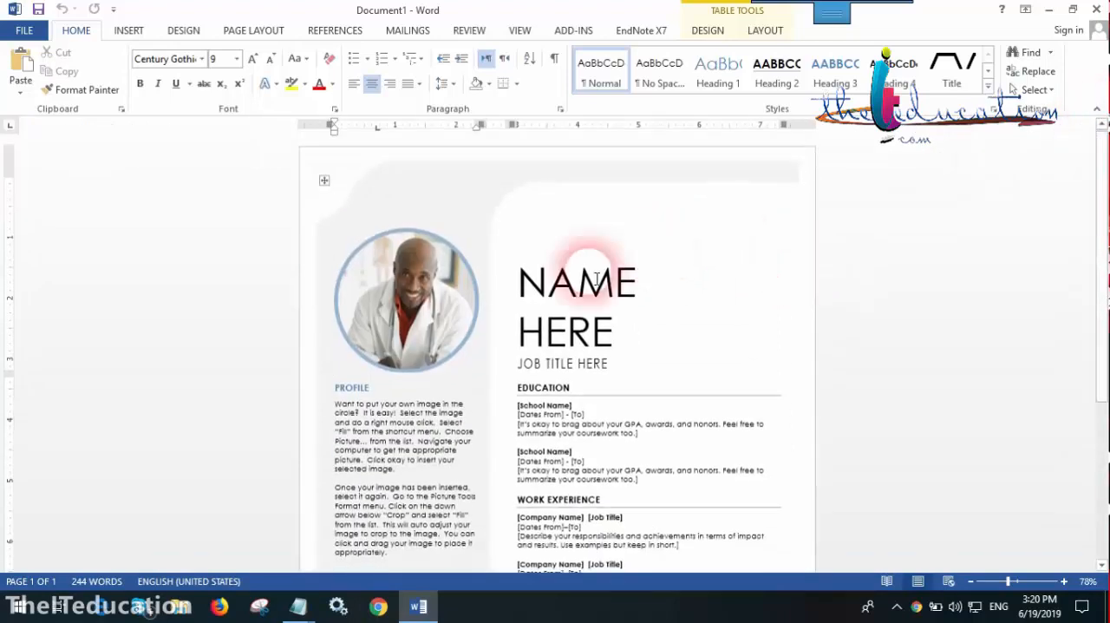
# Replace the name placeholder with the candidate's first name and the job title placeholder with "Graphic Designer"
pyautogui.click(595, 280)
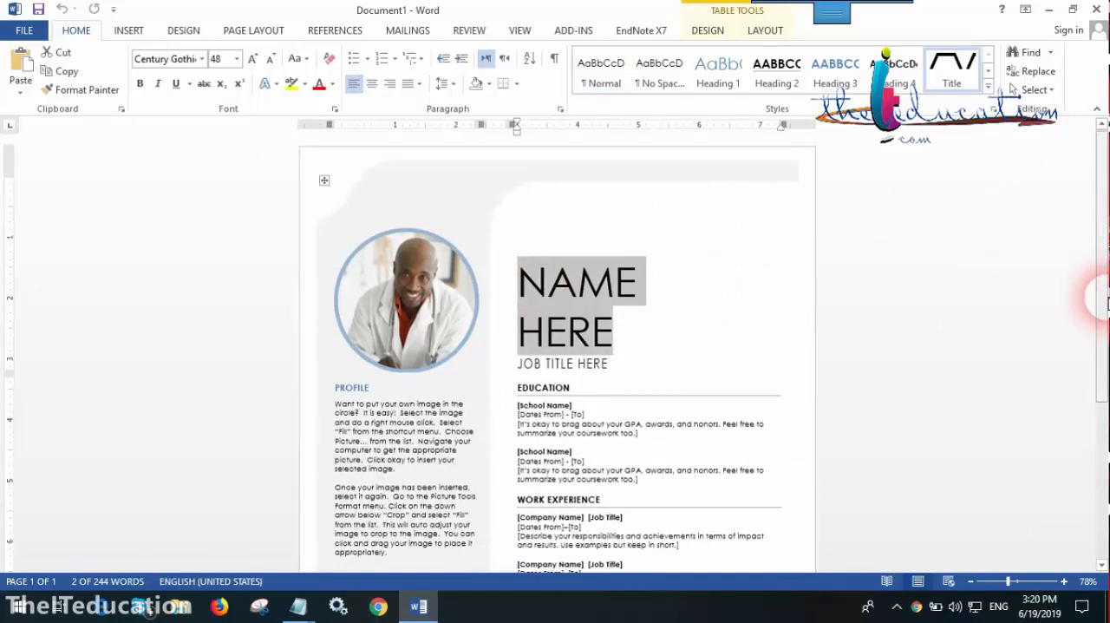
pyautogui.write('ZEESHAN')
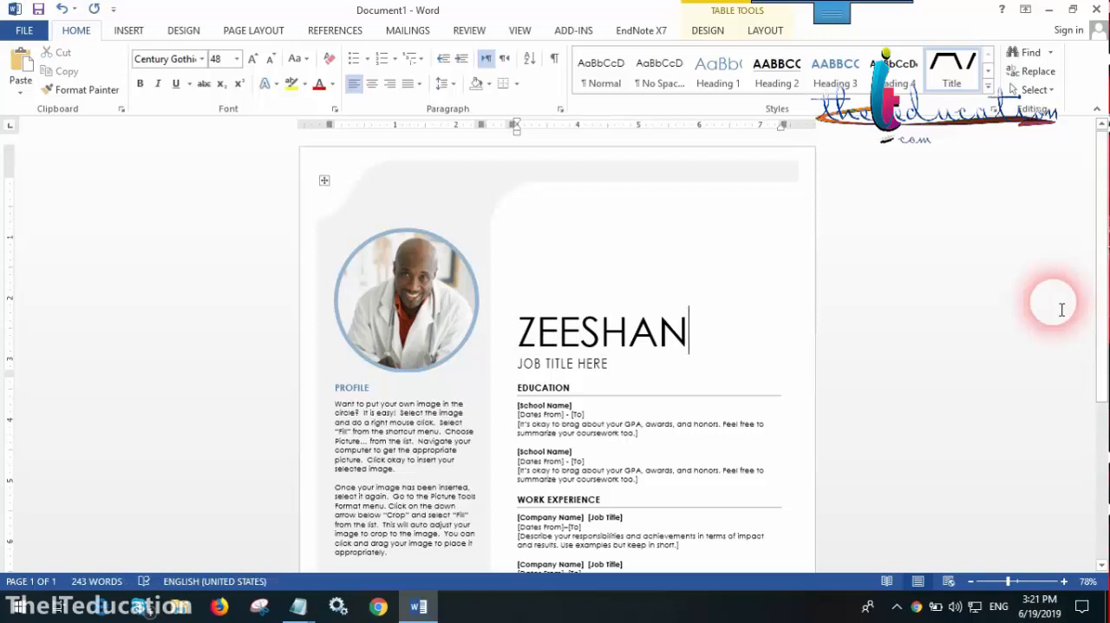
pyautogui.click(592, 371)
pyautogui.write('Gr')
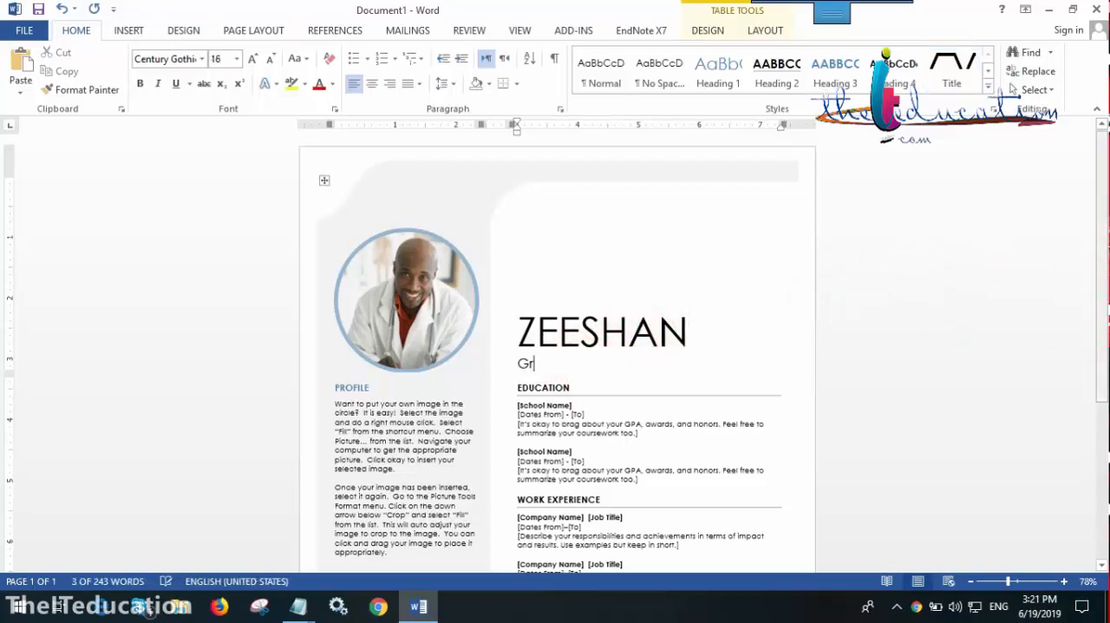
pyautogui.write('aphic Des')
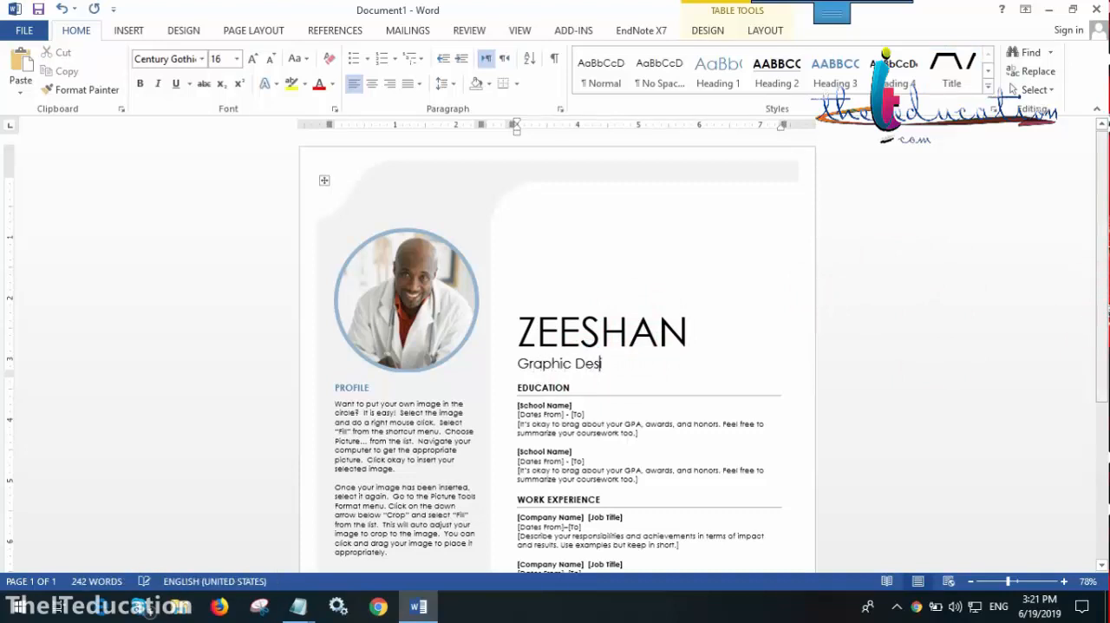
pyautogui.write('igener')
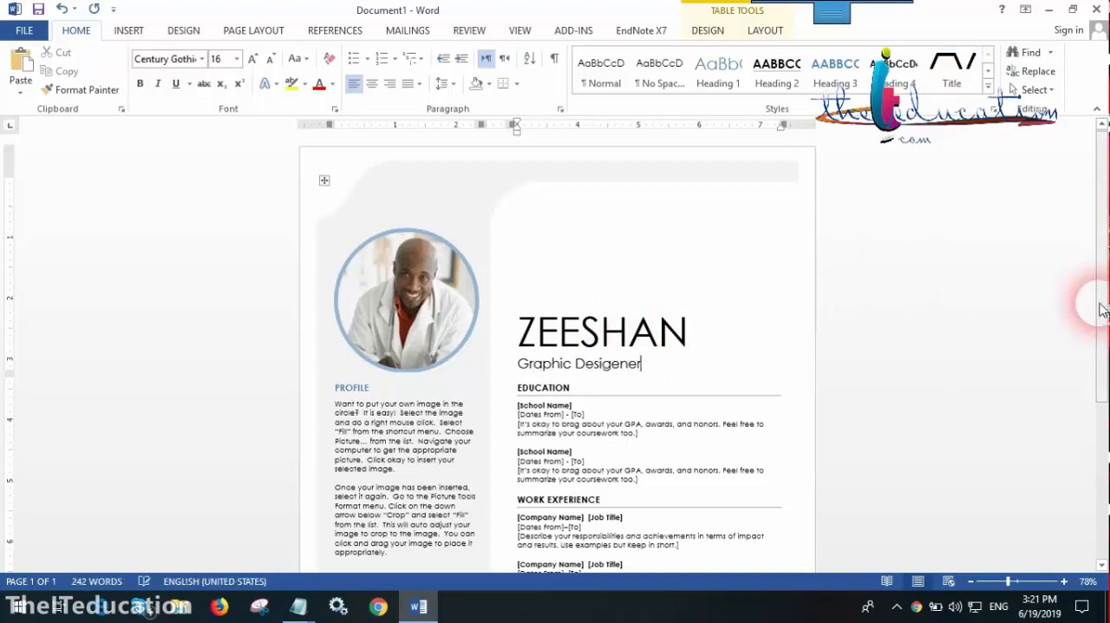
pyautogui.doubleClick(596, 372)
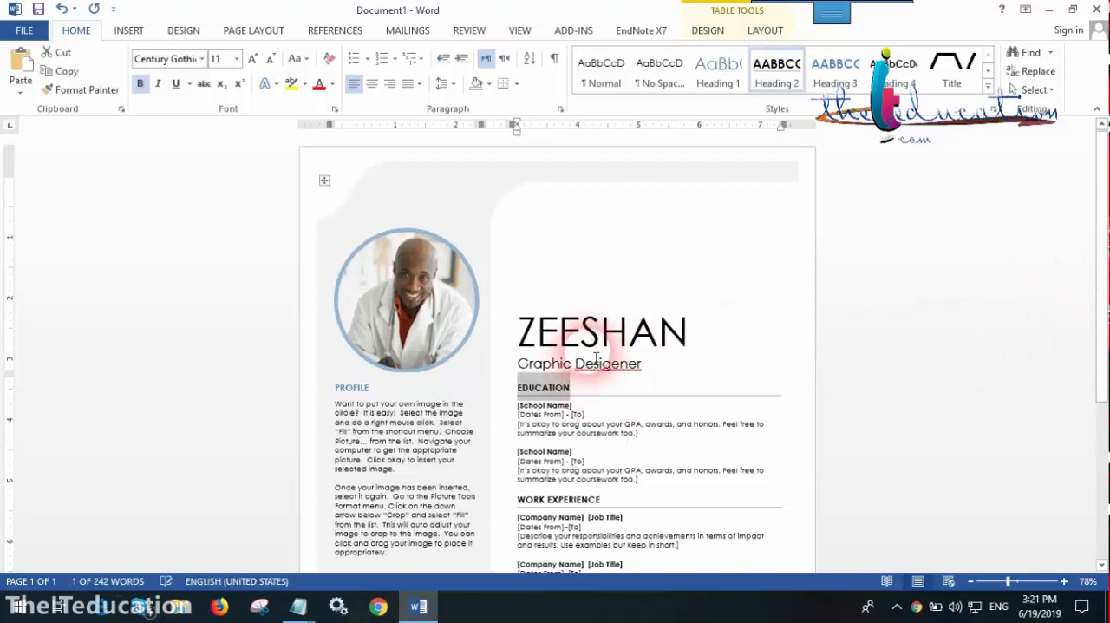
pyautogui.rightClick(640, 375)
pyautogui.click(661, 384)
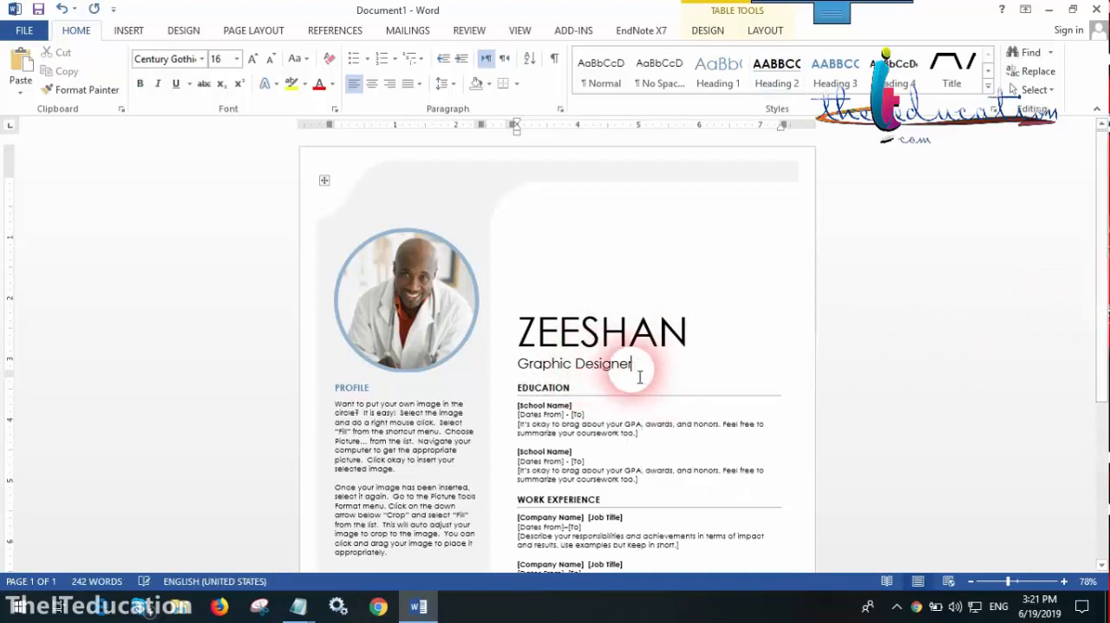
# Examine the school name, dates and coursework placeholders in the Education section at 200% zoom
pyautogui.scroll(-3, 495, 397)
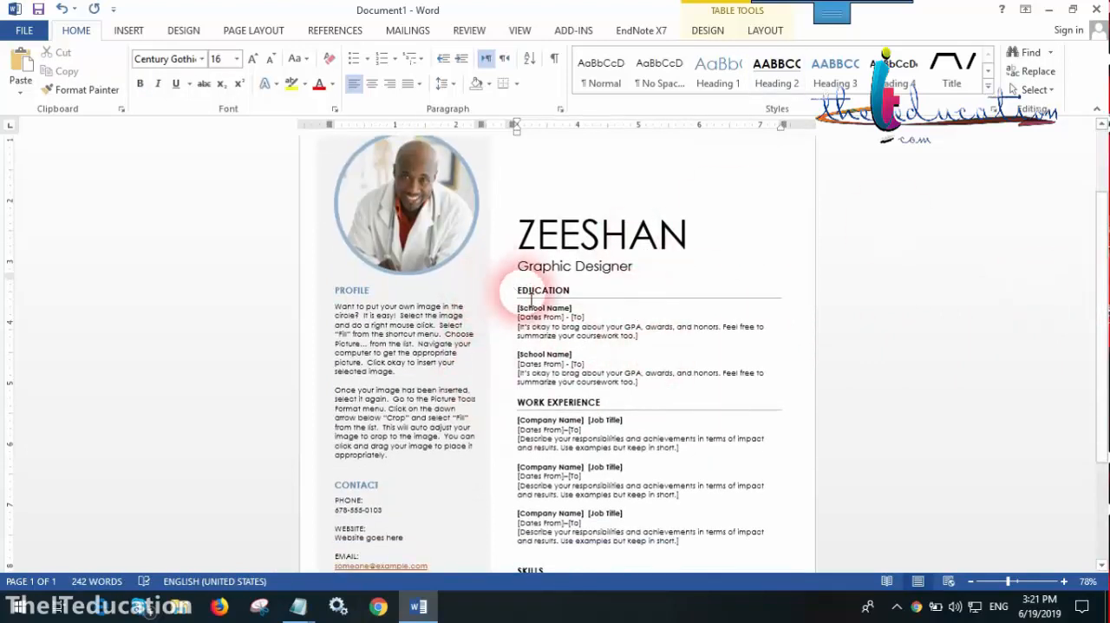
pyautogui.click(555, 375)
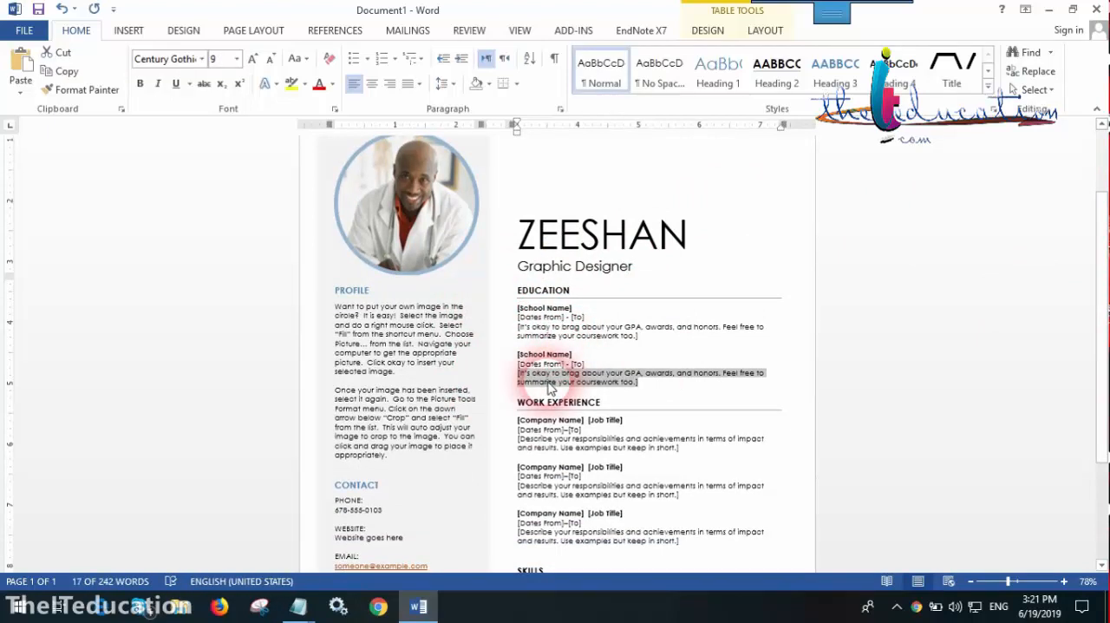
pyautogui.click(521, 309)
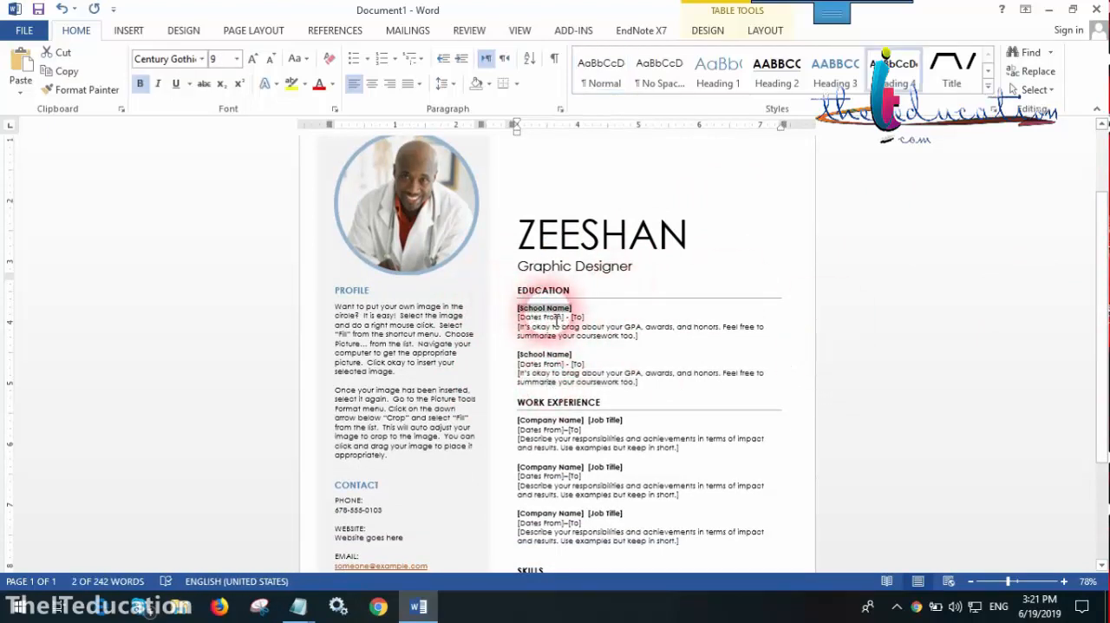
pyautogui.click(1064, 581)
pyautogui.click(1064, 582)
pyautogui.click(1064, 582)
pyautogui.click(1064, 582)
pyautogui.click(1064, 582)
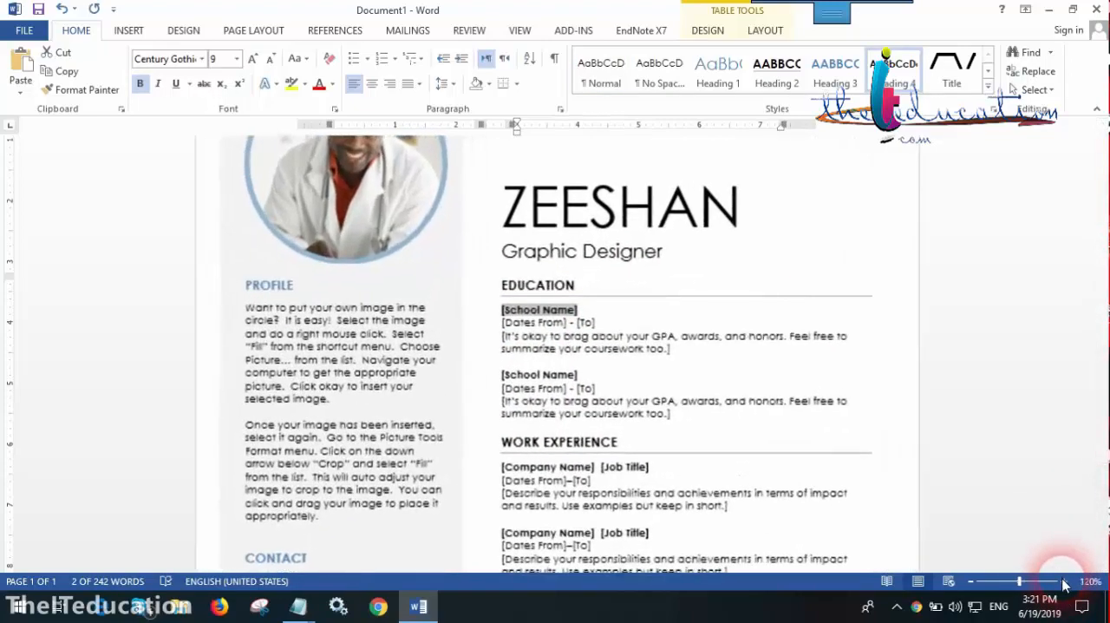
pyautogui.click(1064, 581)
pyautogui.click(1065, 582)
pyautogui.click(1064, 582)
pyautogui.click(1064, 582)
pyautogui.click(1064, 582)
pyautogui.click(1064, 582)
pyautogui.click(1064, 582)
pyautogui.click(1064, 582)
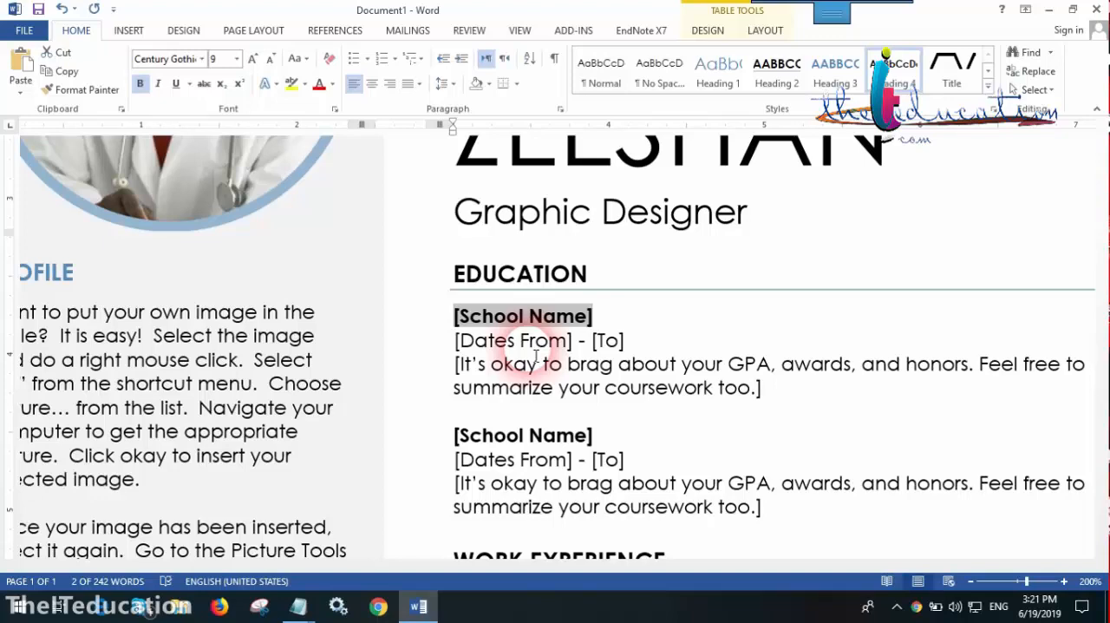
# Examine the resume's photo and the Profile text below it at 160% zoom
pyautogui.click(970, 580)
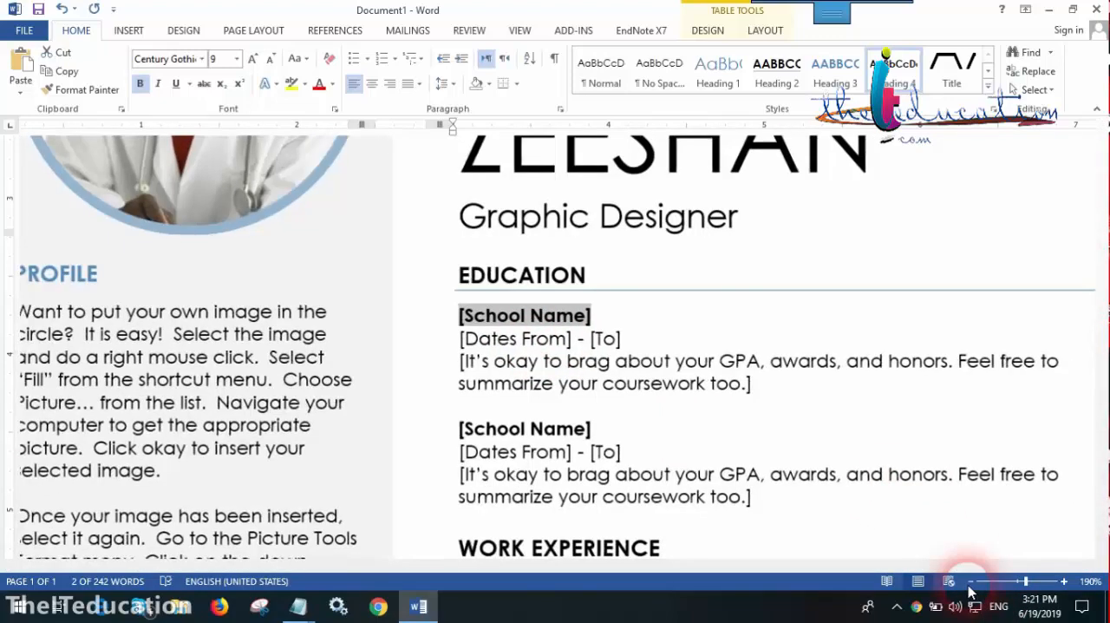
pyautogui.click(970, 581)
pyautogui.scroll(5, 899, 361)
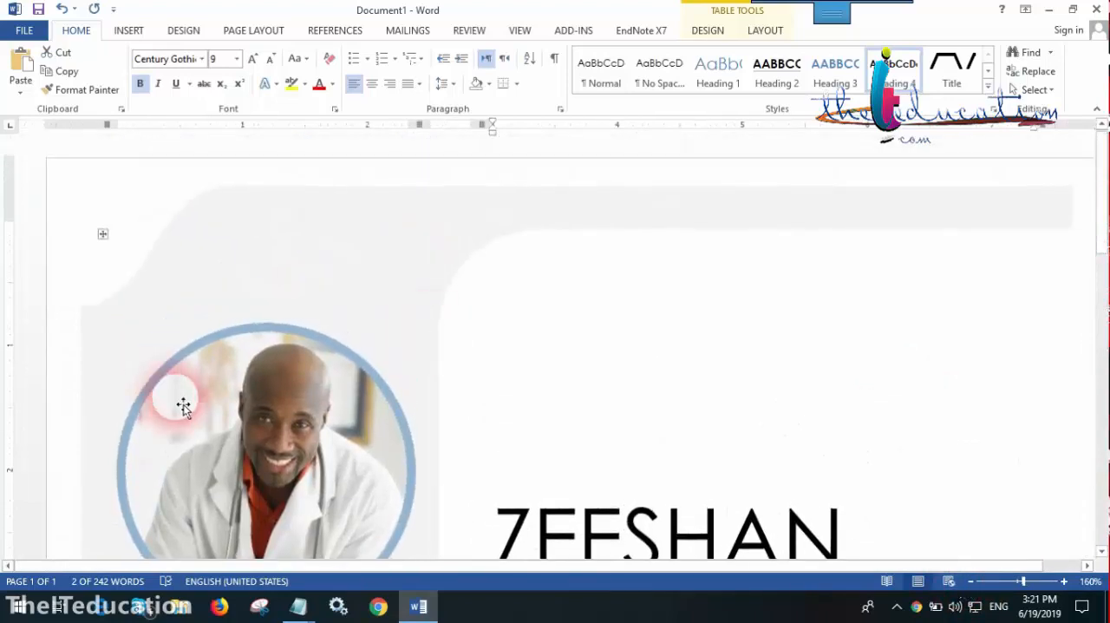
pyautogui.scroll(-3, 183, 408)
pyautogui.click(255, 328)
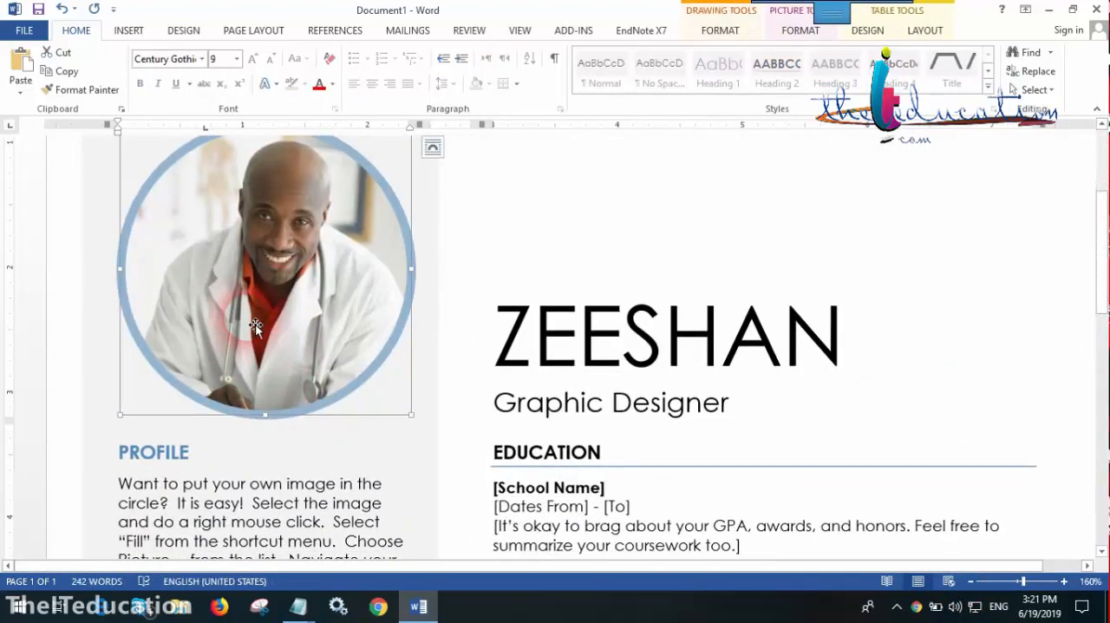
pyautogui.scroll(-5, 255, 326)
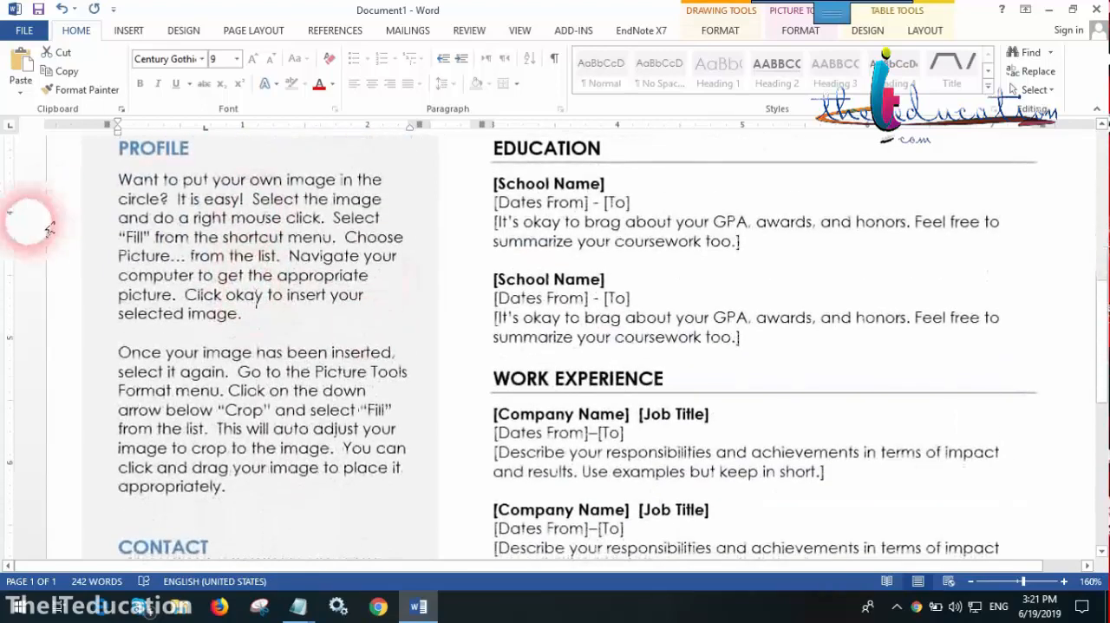
pyautogui.doubleClick(154, 148)
pyautogui.tripleClick(192, 207)
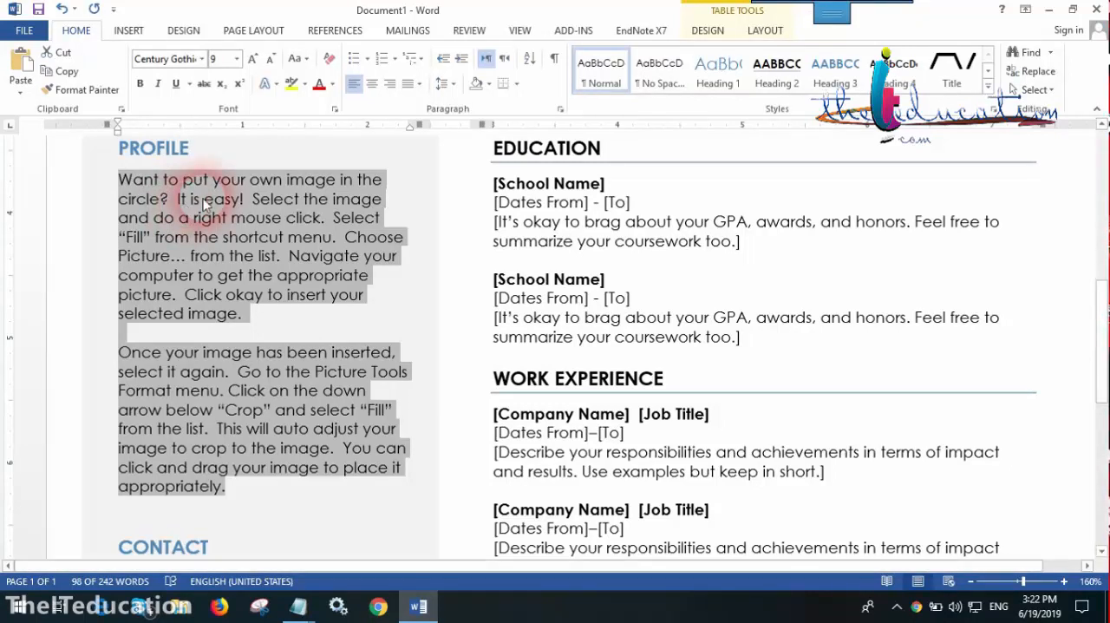
# Review the phone, website and e-mail placeholders under Contact, along with the Hobbies and Skills sections
pyautogui.scroll(-4, 377, 367)
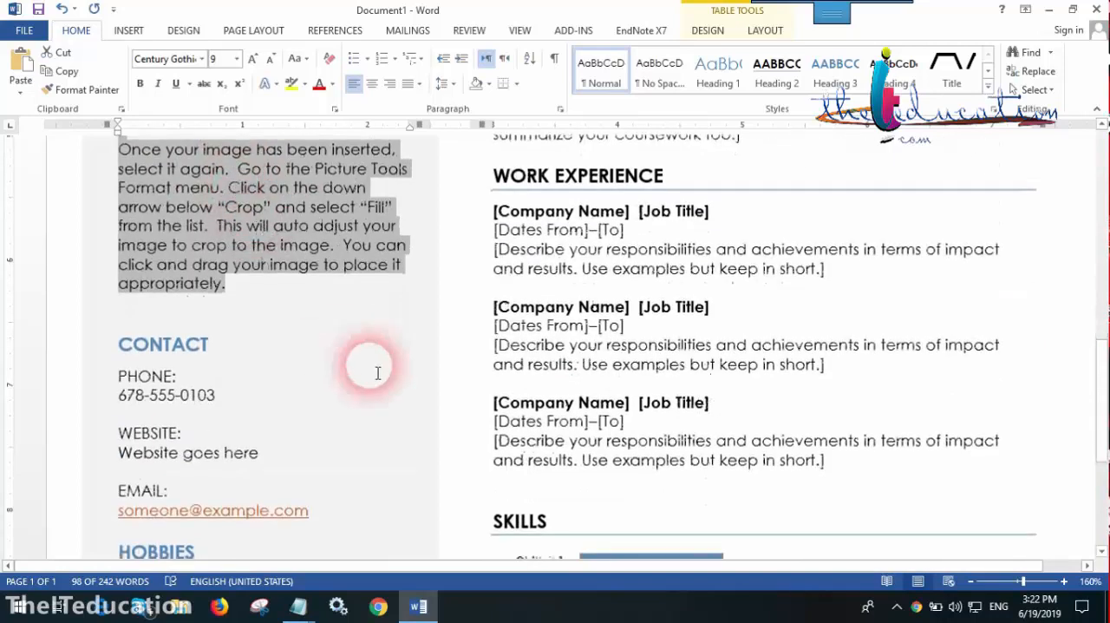
pyautogui.tripleClick(165, 401)
pyautogui.scroll(-3, 280, 376)
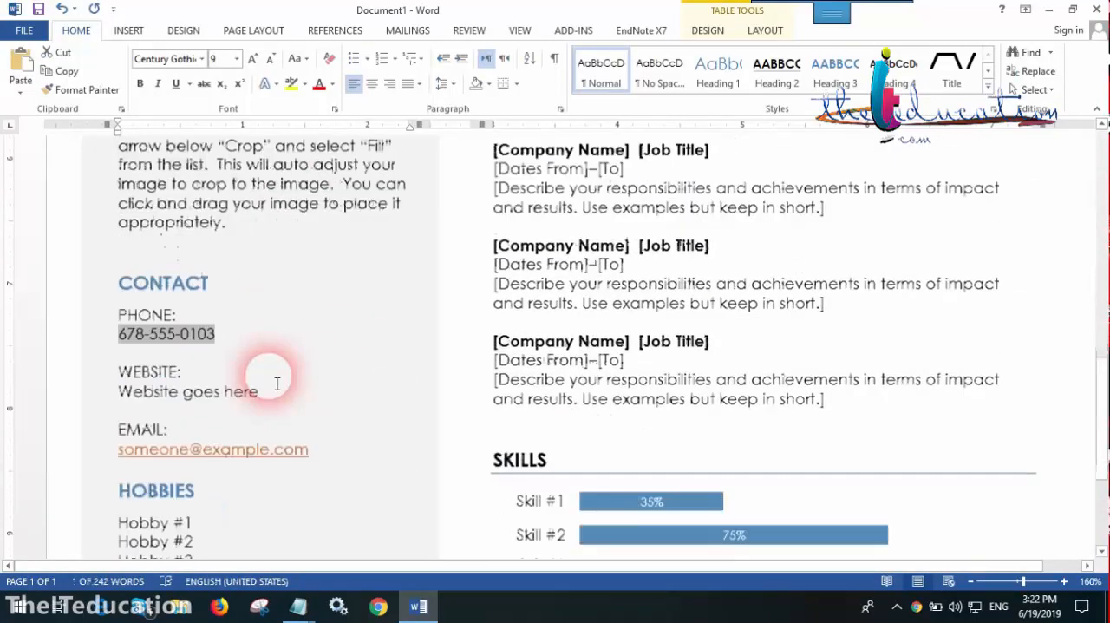
pyautogui.scroll(4, 496, 286)
pyautogui.scroll(5, 496, 287)
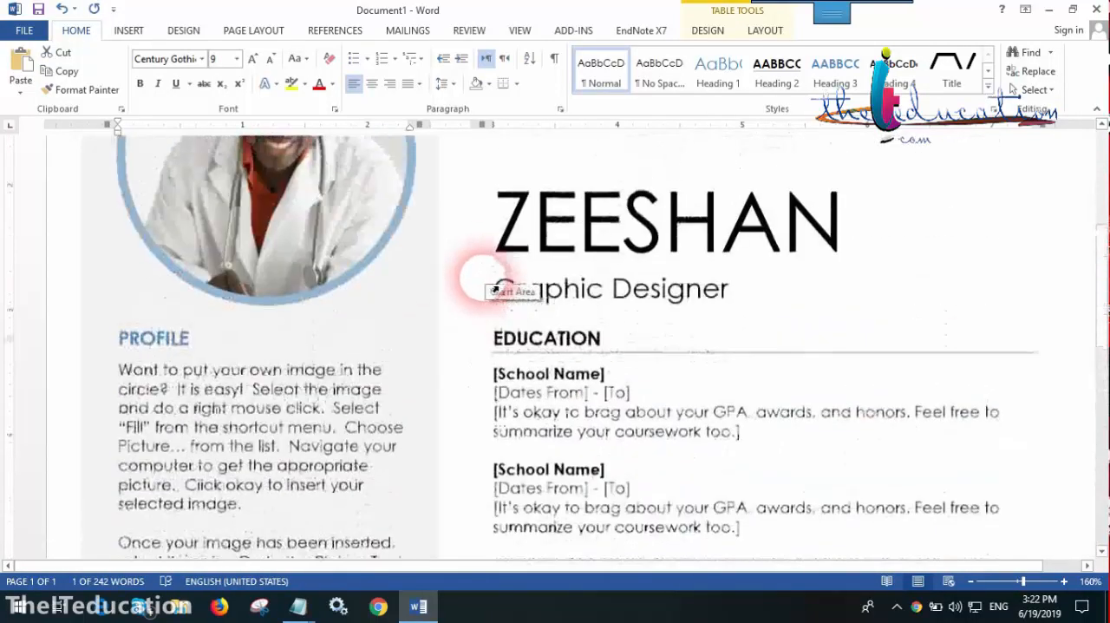
pyautogui.scroll(-6, 495, 290)
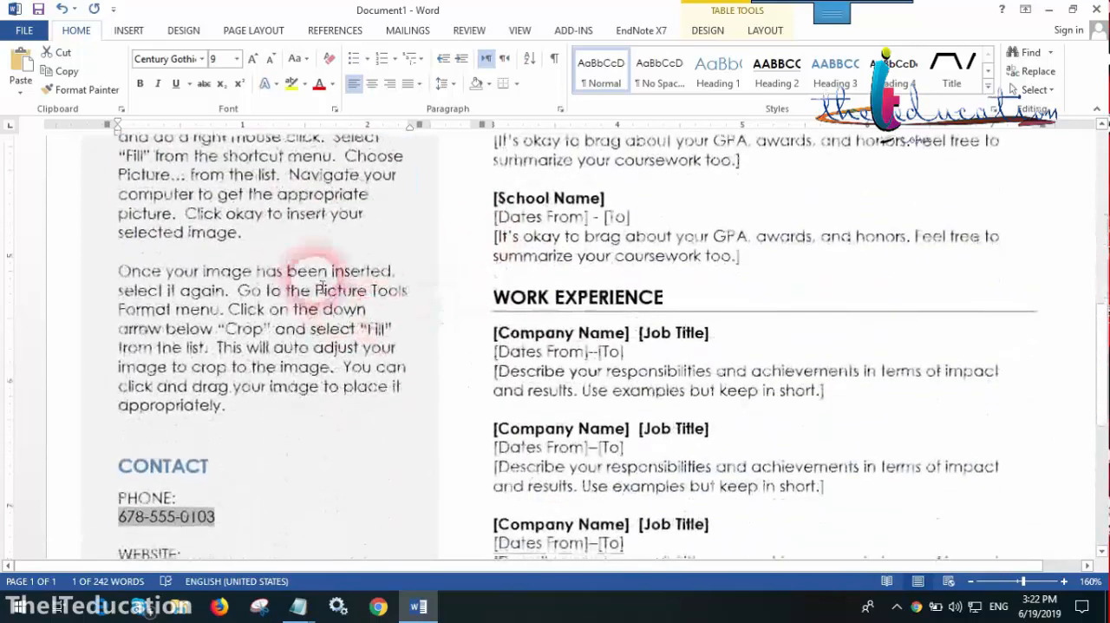
pyautogui.scroll(-3, 305, 211)
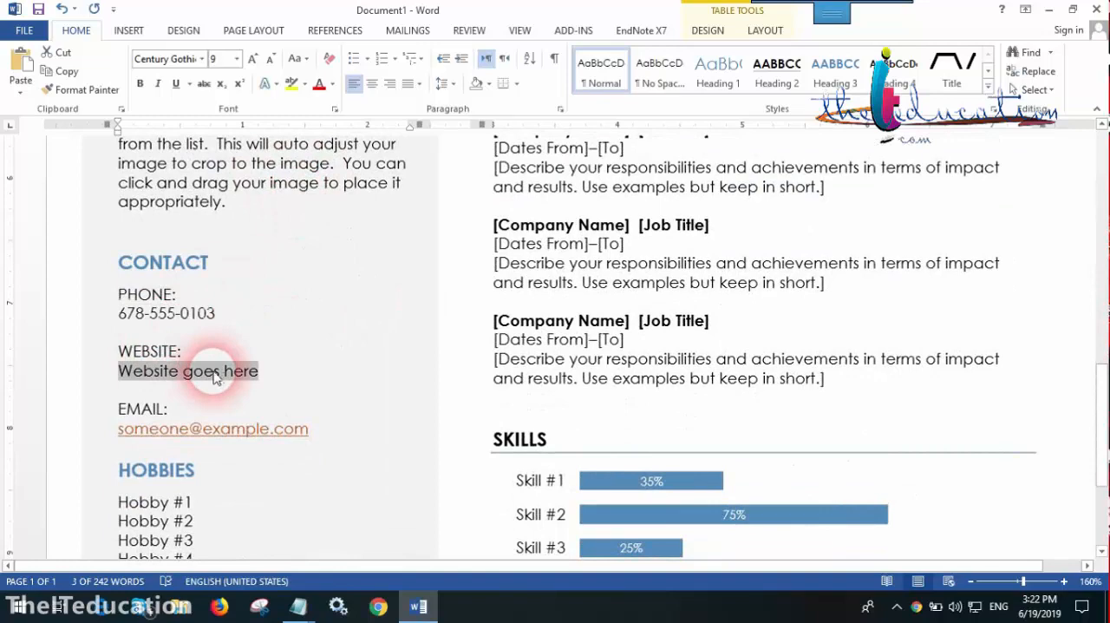
pyautogui.scroll(-2, 280, 372)
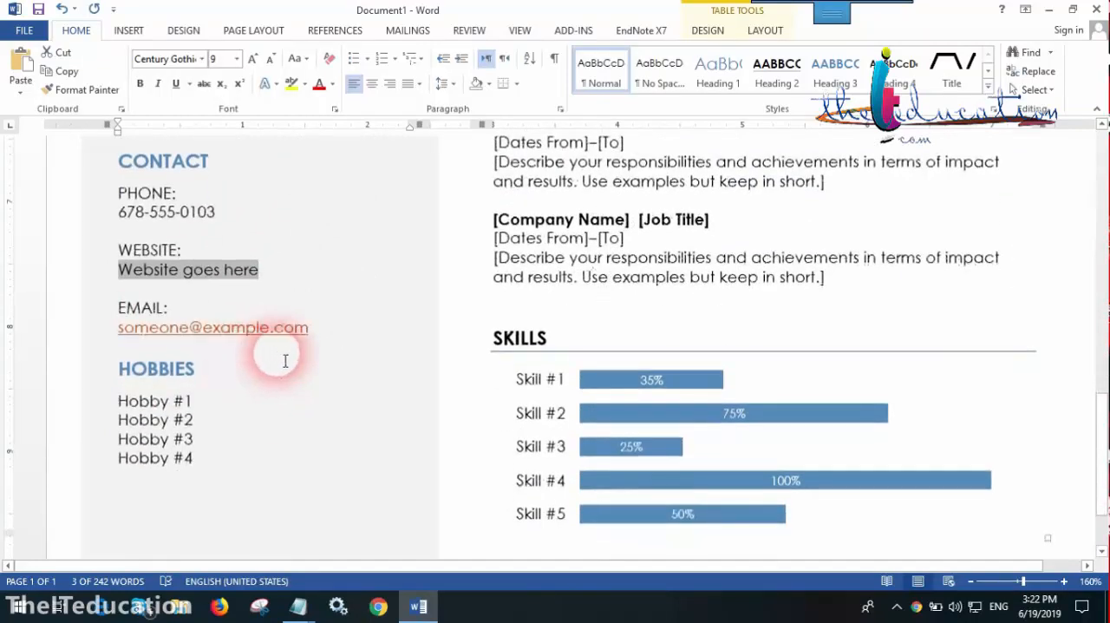
pyautogui.doubleClick(178, 334)
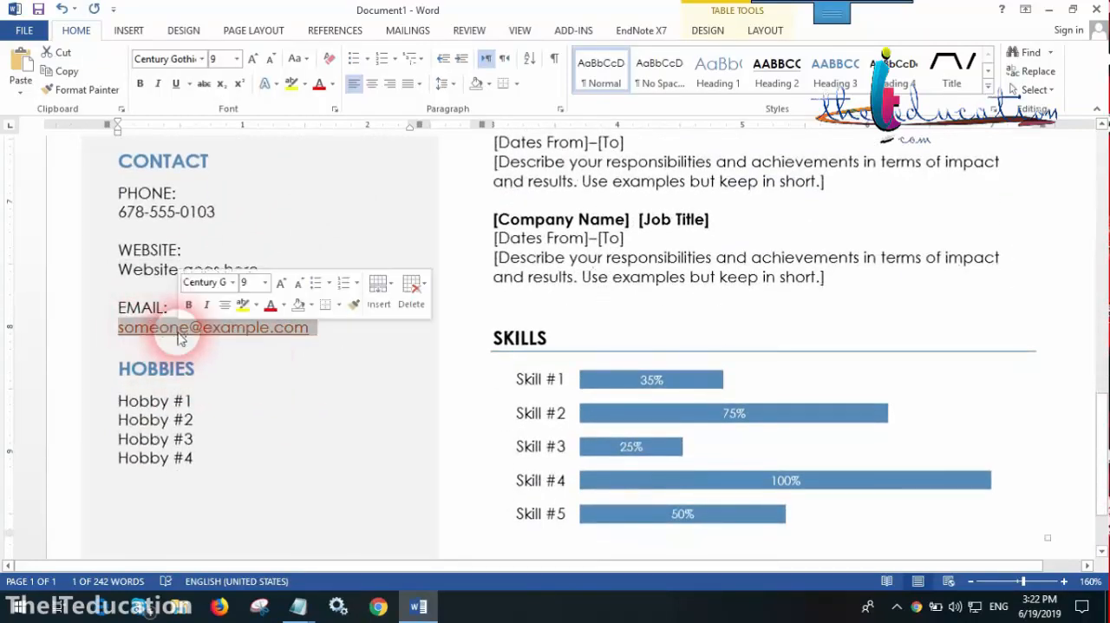
pyautogui.scroll(-2, 178, 351)
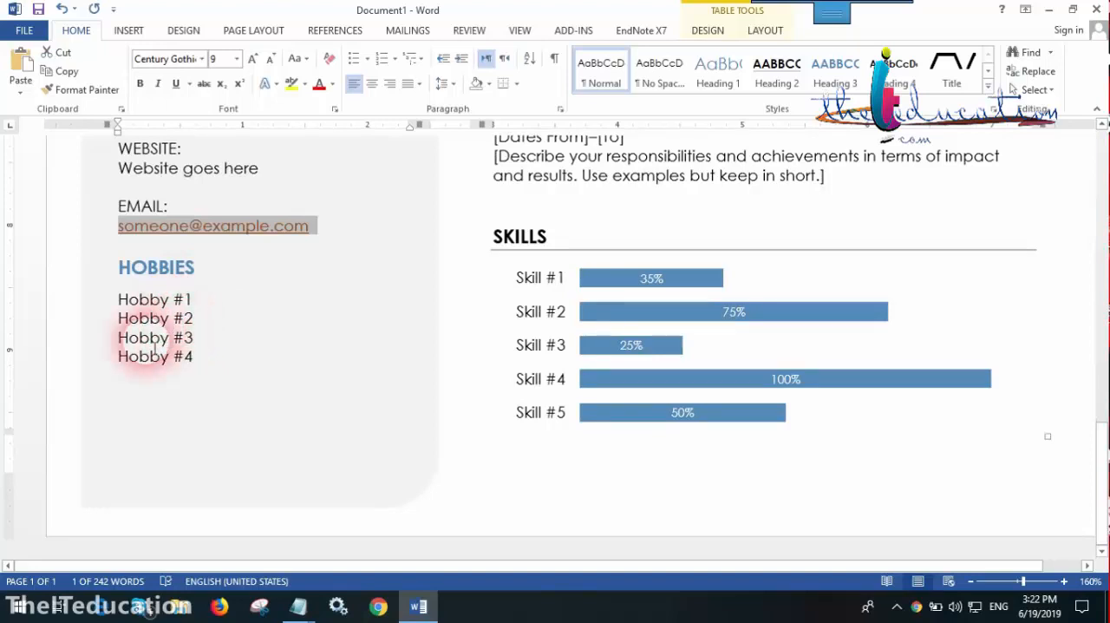
pyautogui.moveTo(118, 314); pyautogui.dragTo(186, 350)
pyautogui.tripleClick(187, 353)
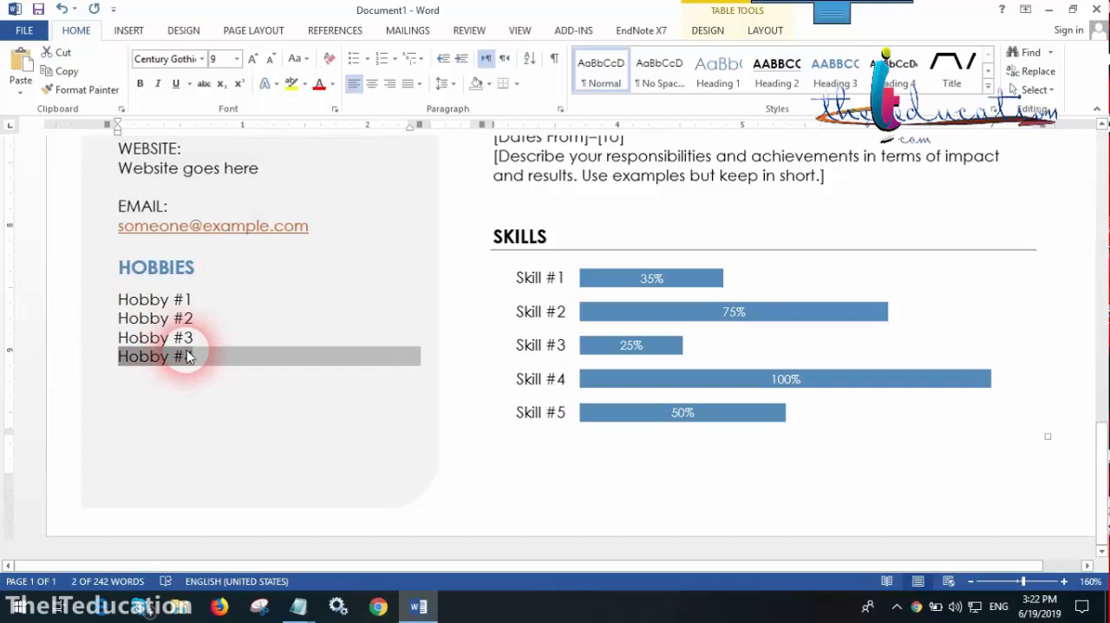
# Replace the first Education entry's school name placeholder with "University of the Punjab" and its dates placeholder with "2016-2018"
pyautogui.scroll(10, 690, 356)
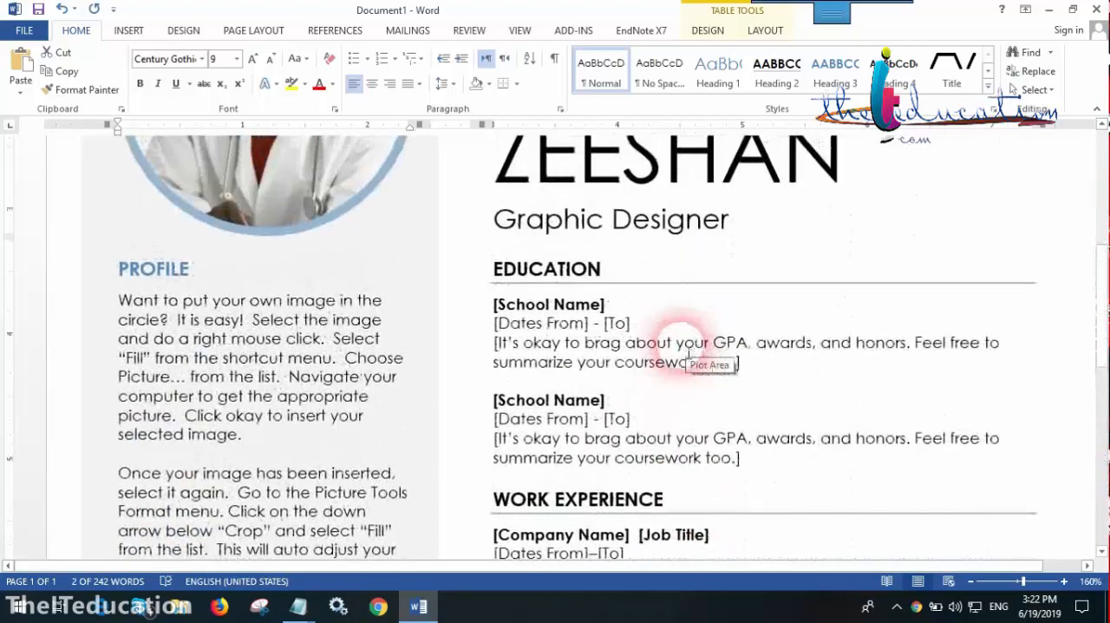
pyautogui.click(572, 305)
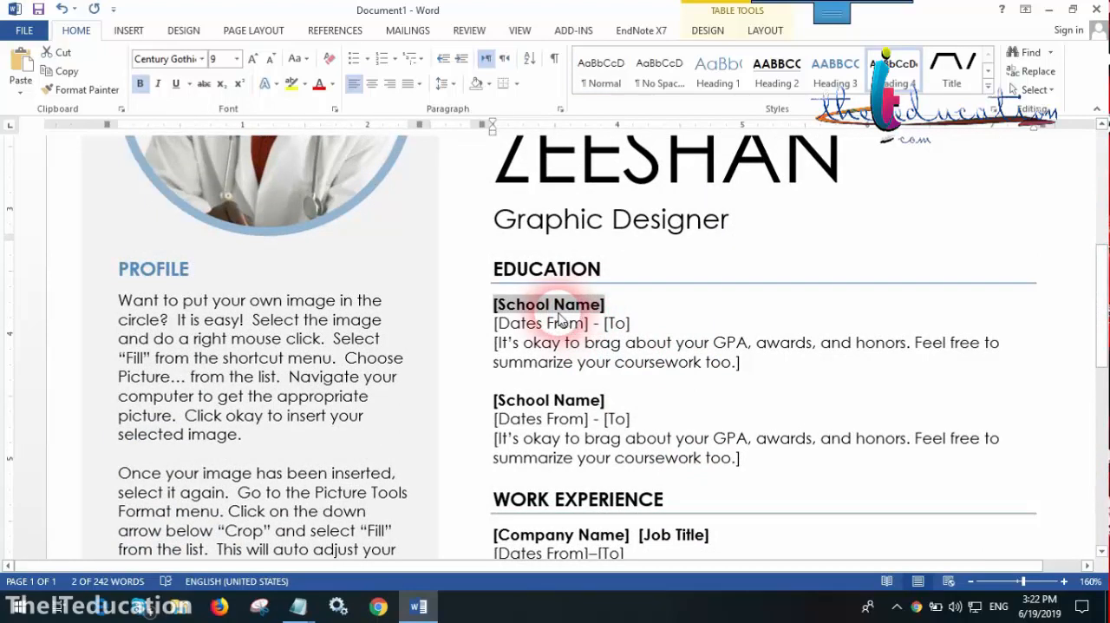
pyautogui.write('University of')
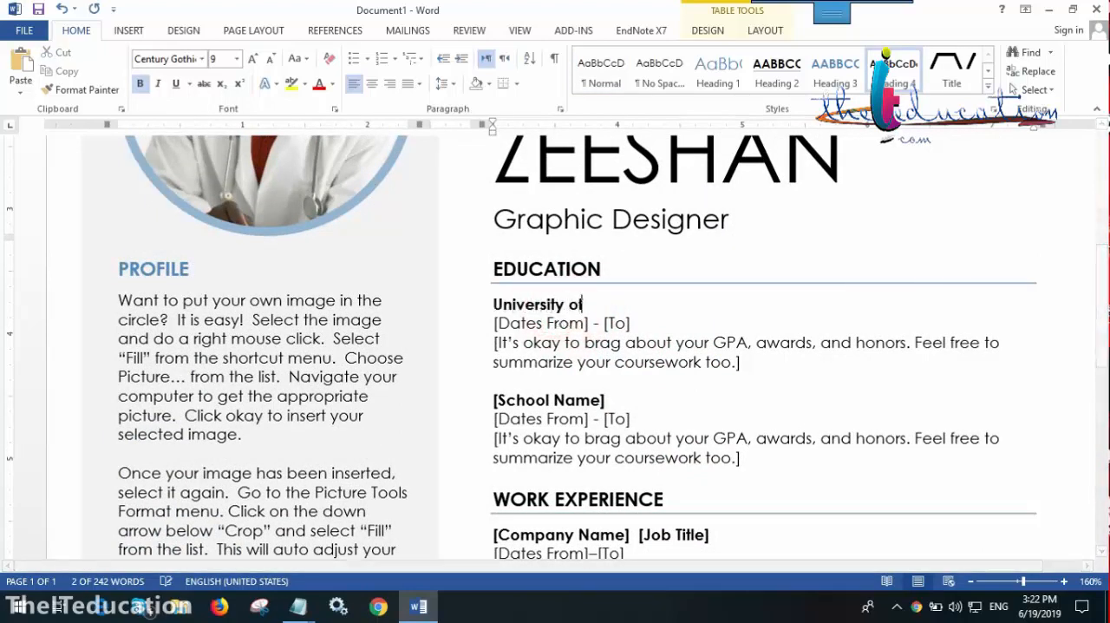
pyautogui.write(' the Punjab')
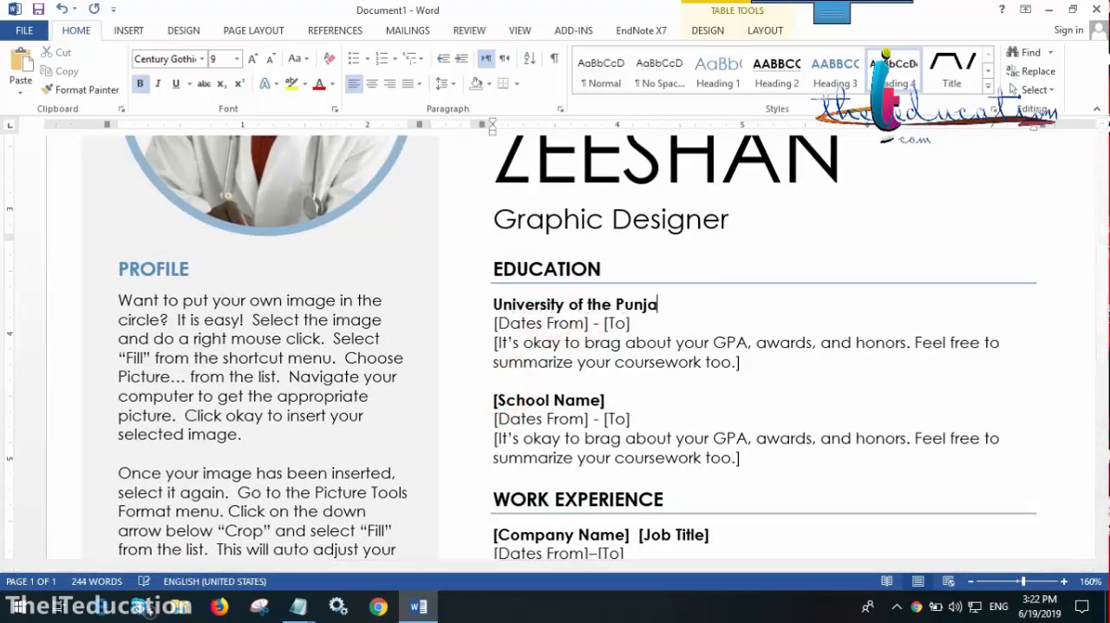
pyautogui.click(558, 332)
pyautogui.moveTo(560, 336); pyautogui.dragTo(629, 326)
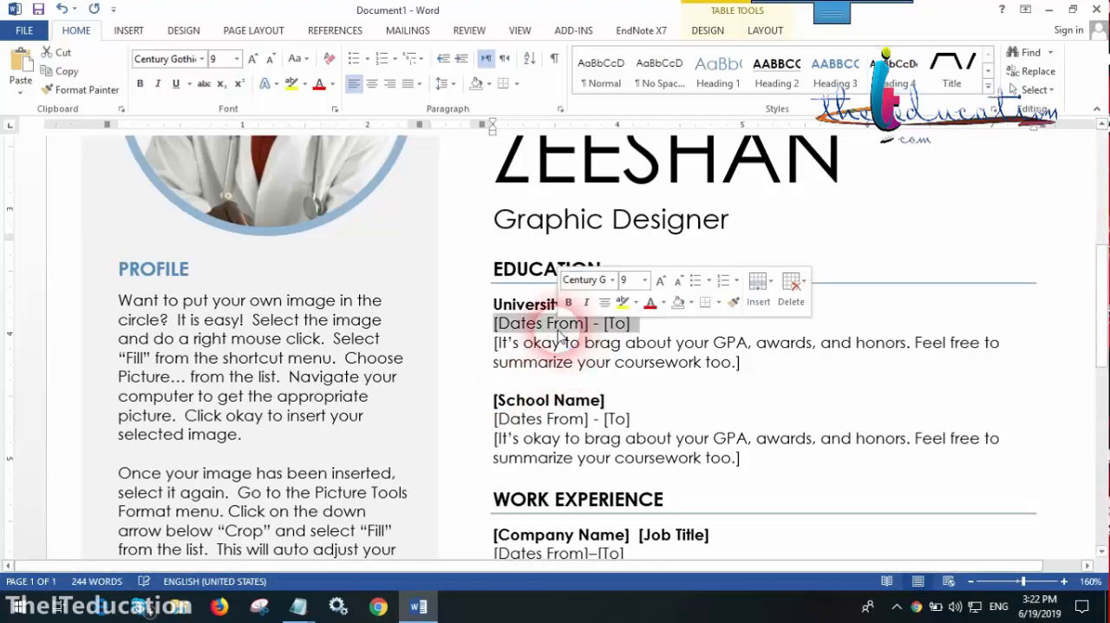
pyautogui.write('2017')
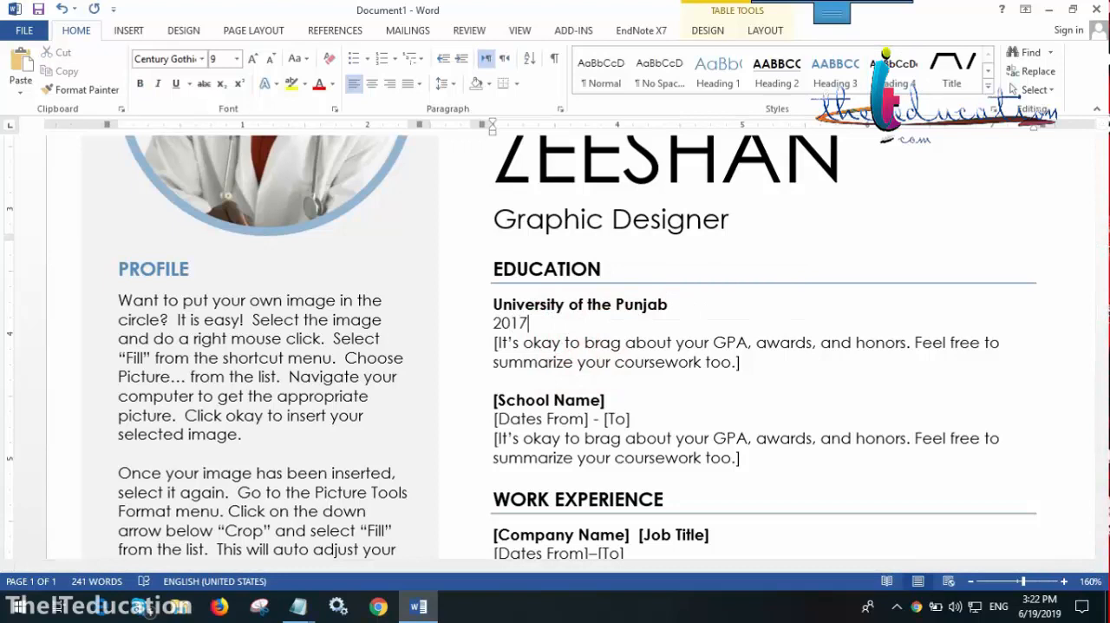
pyautogui.press('BackSpace')
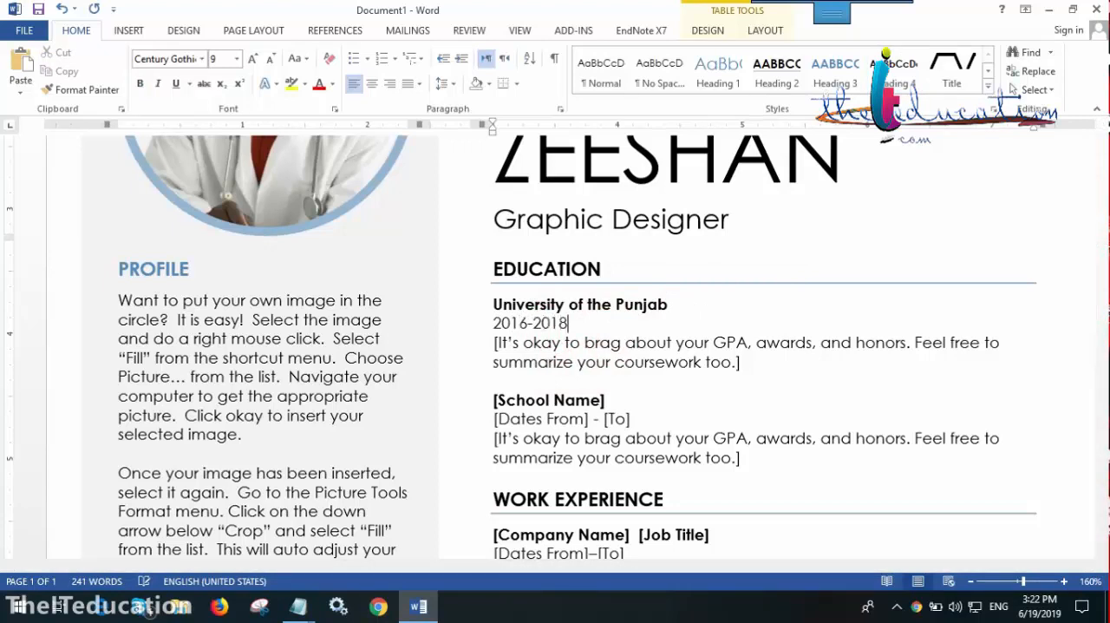
# Replace the coursework placeholder under University of the Punjab with "B. Com with commerce as major subject scoring First division"
pyautogui.tripleClick(665, 345)
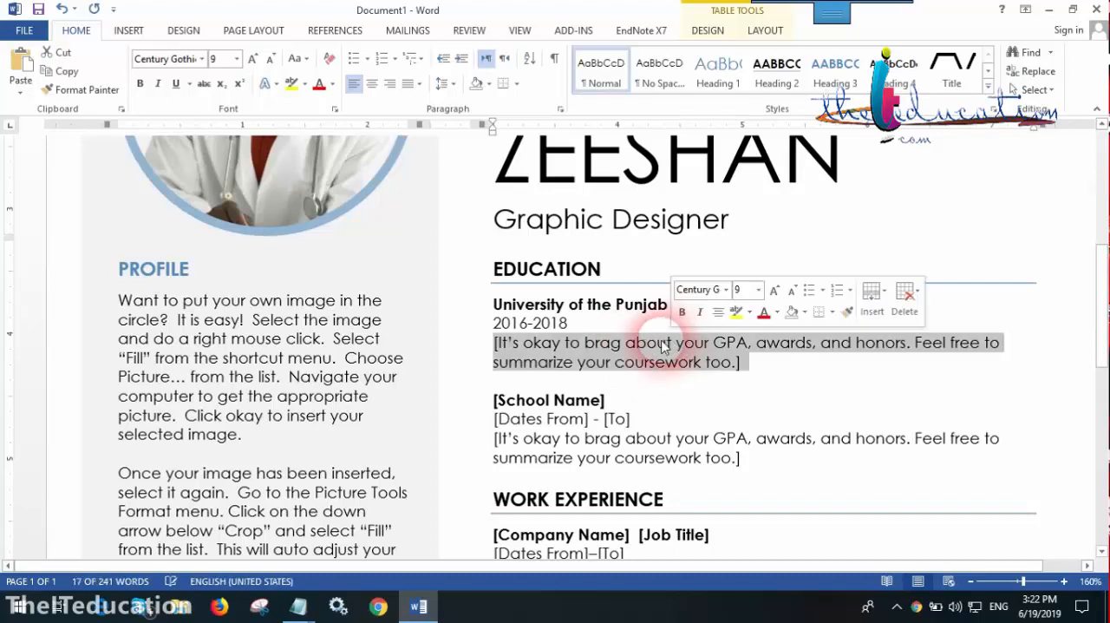
pyautogui.write('B. ')
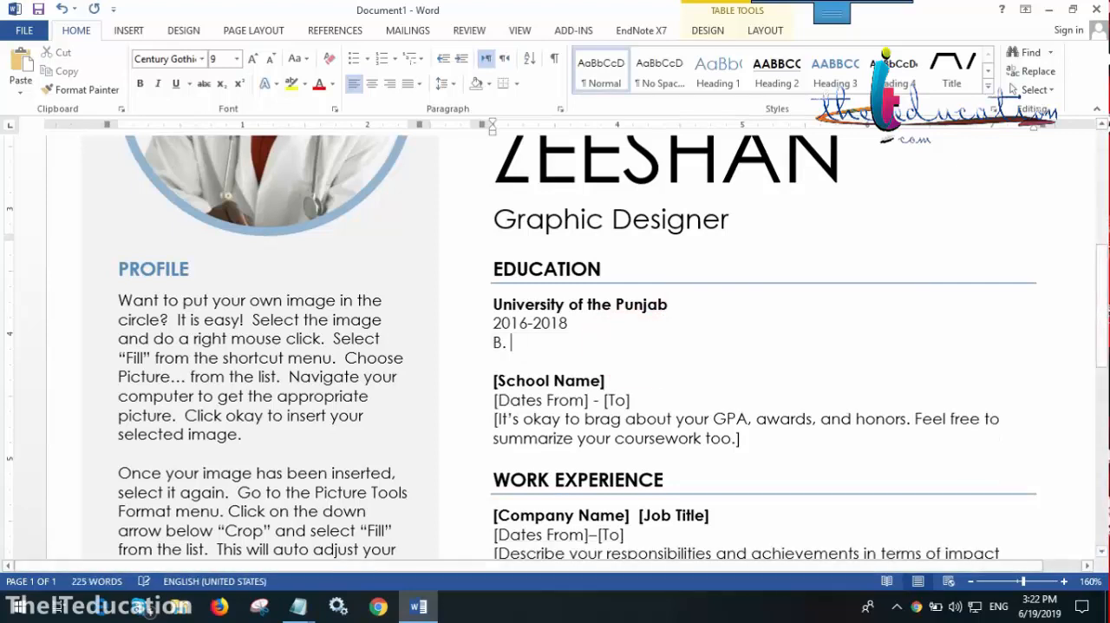
pyautogui.write('Com wit')
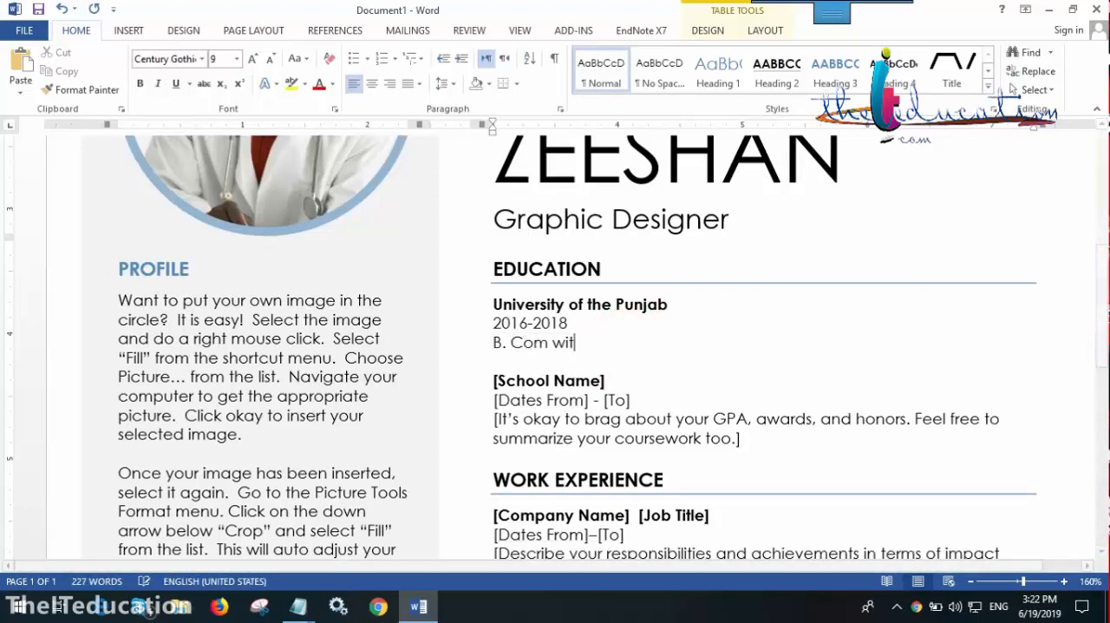
pyautogui.write('h commerce as major s')
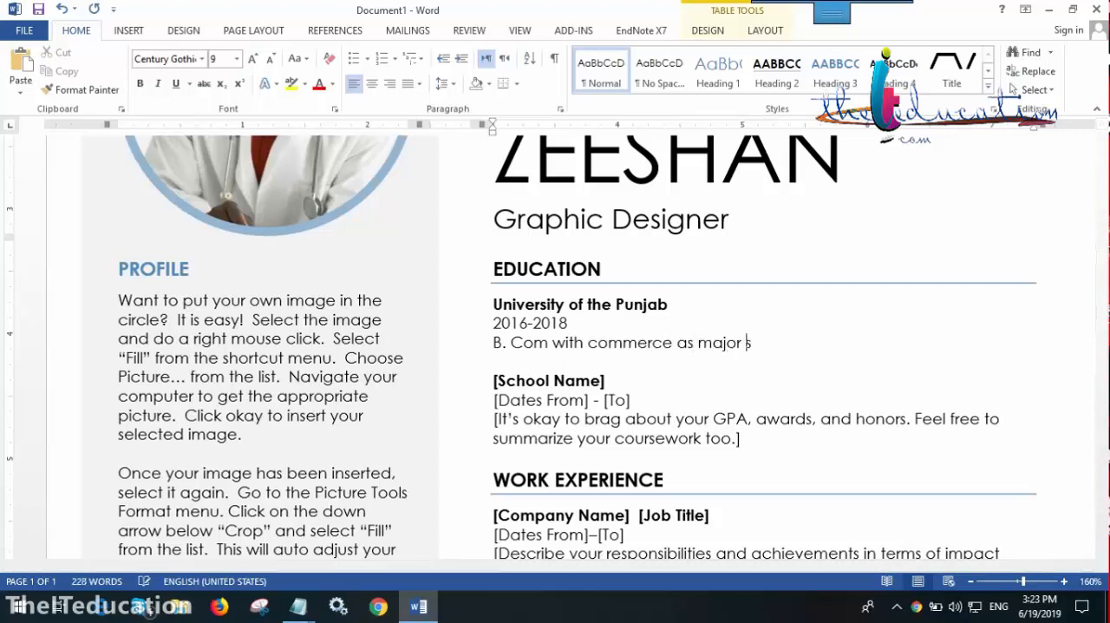
pyautogui.write('ubject scoring First division')
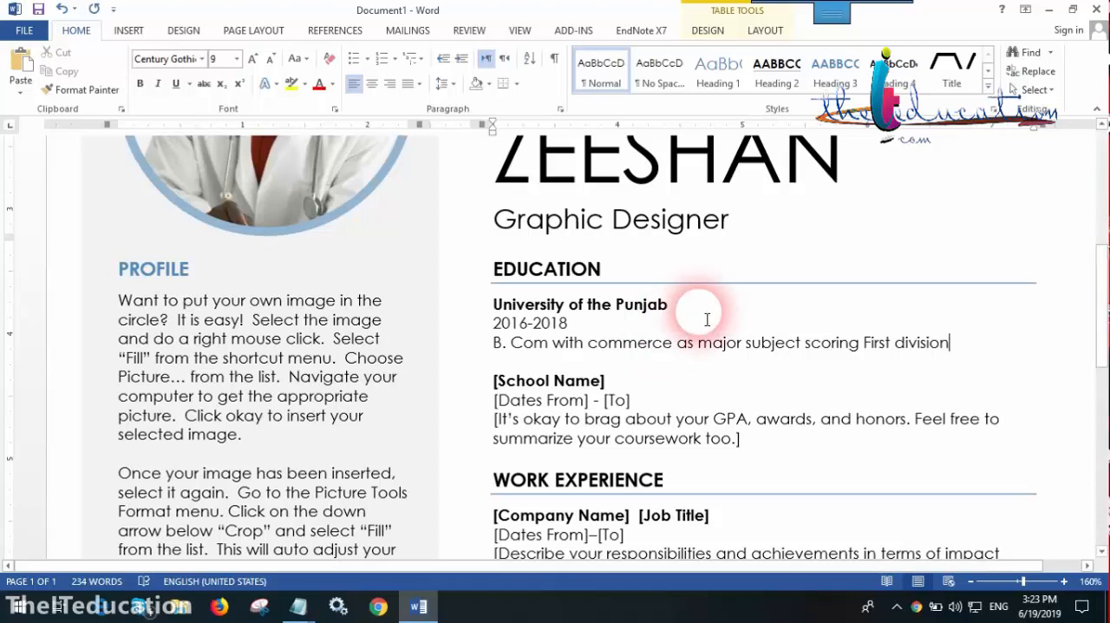
# Try deleting the coursework placeholder of the second Education entry, and undo the deletion
pyautogui.tripleClick(674, 389)
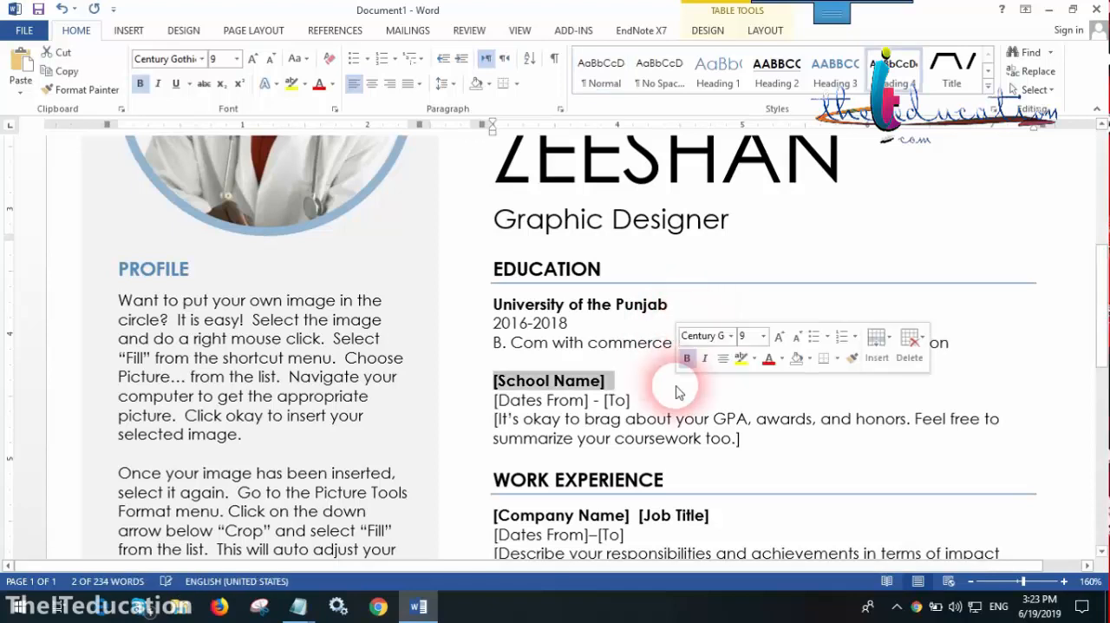
pyautogui.tripleClick(771, 441)
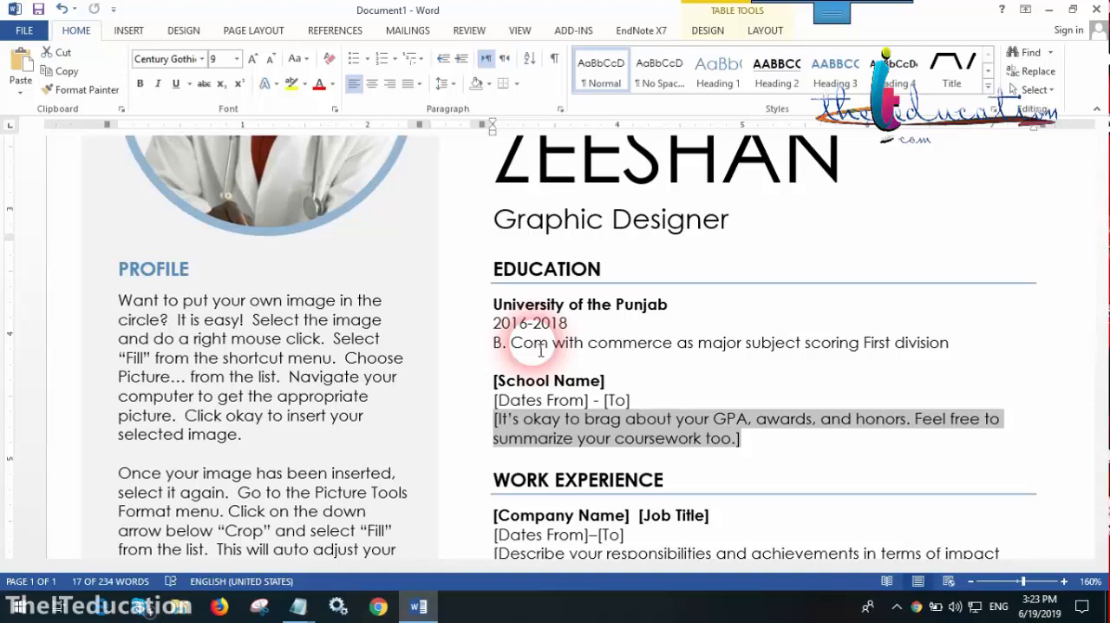
pyautogui.moveTo(492, 381); pyautogui.dragTo(605, 382)
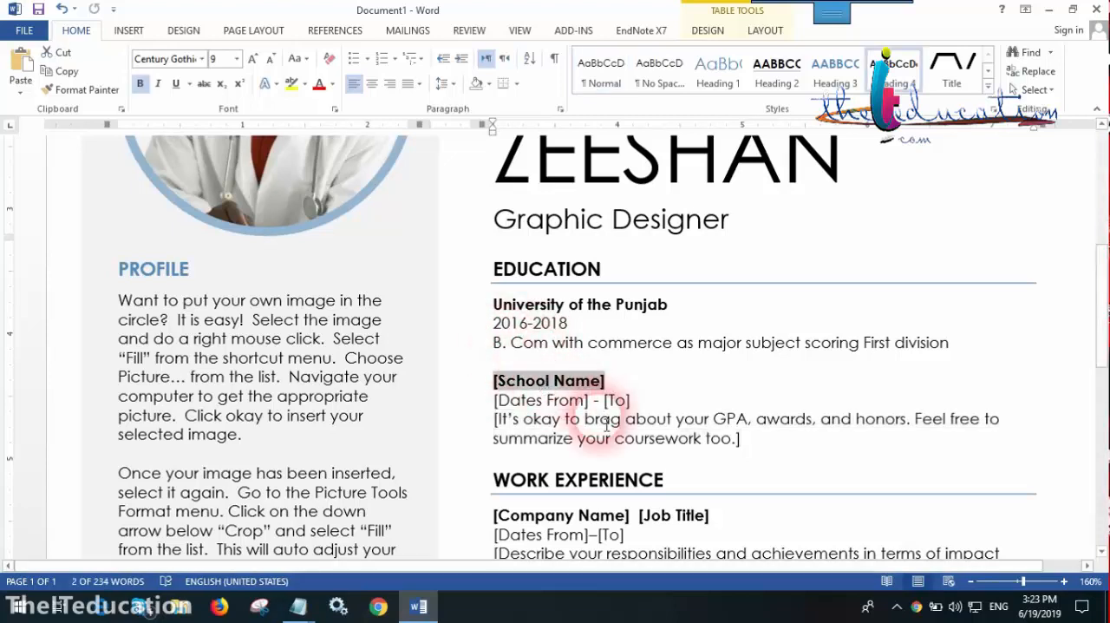
pyautogui.tripleClick(776, 440)
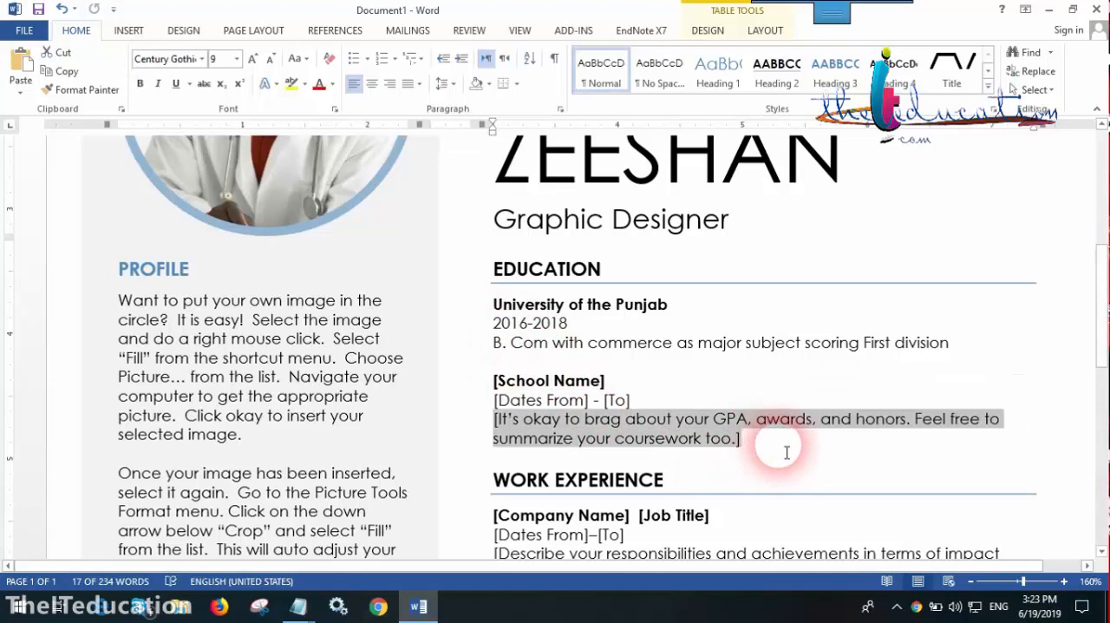
pyautogui.press('Delete')
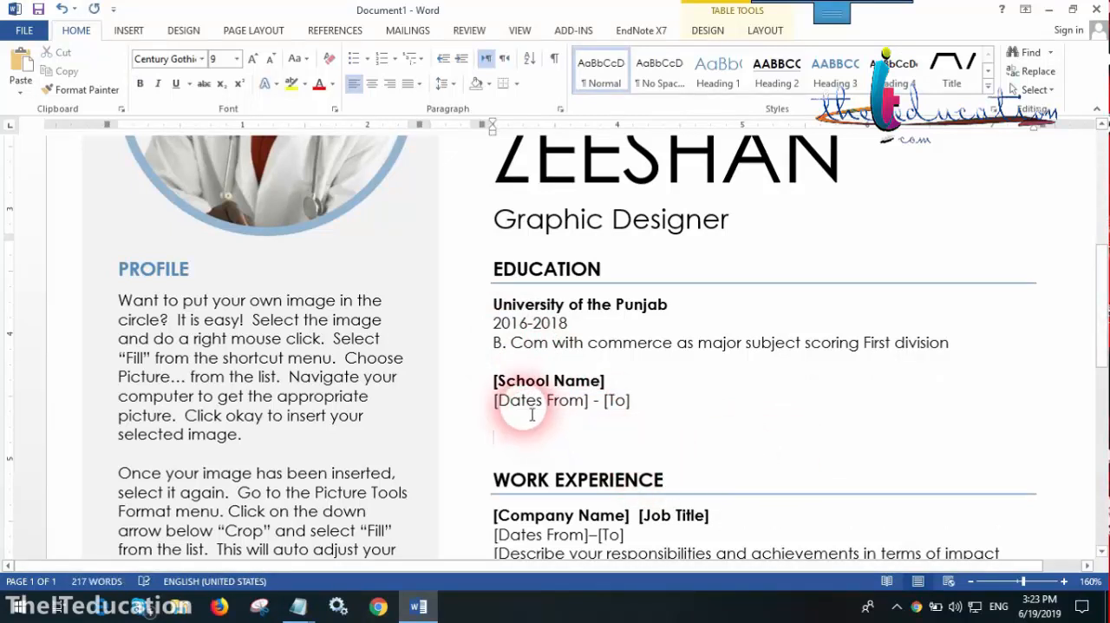
pyautogui.hotkey('ctrl', 'z')
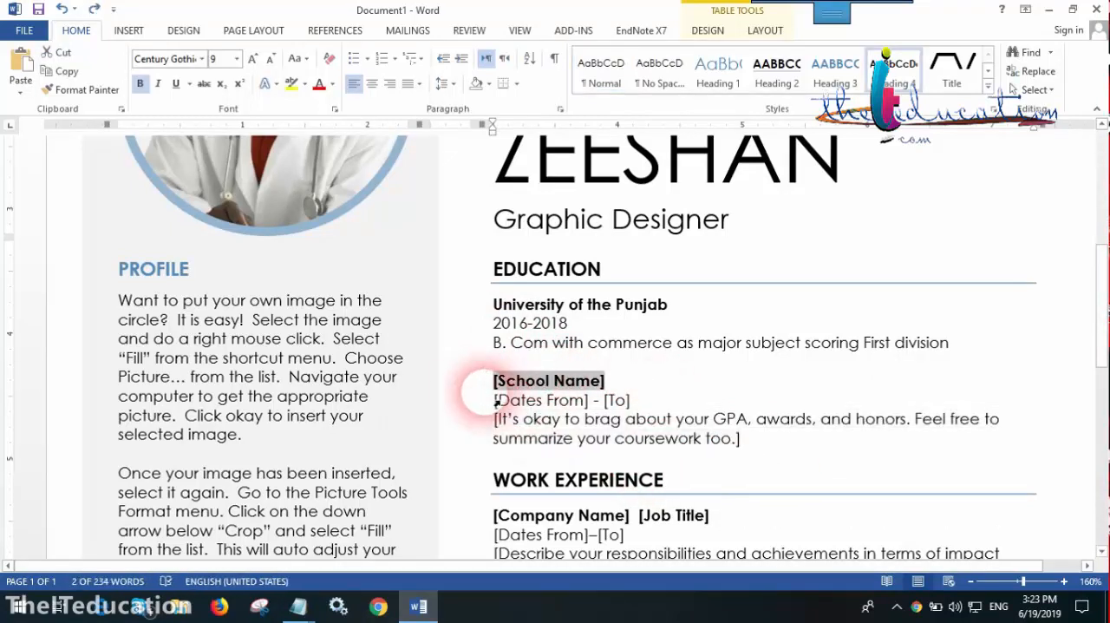
# Try to add another school entry by copying the second Education entry and pasting it at its coursework placeholder, and undo the changes
pyautogui.click(510, 399)
pyautogui.moveTo(495, 380); pyautogui.dragTo(733, 440)
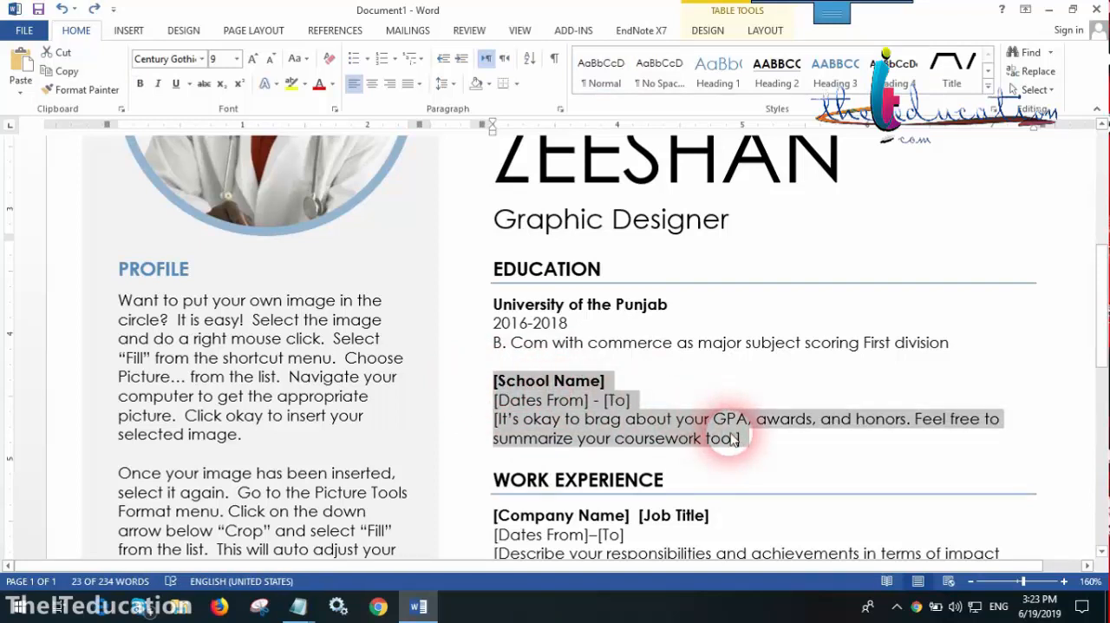
pyautogui.rightClick(540, 397)
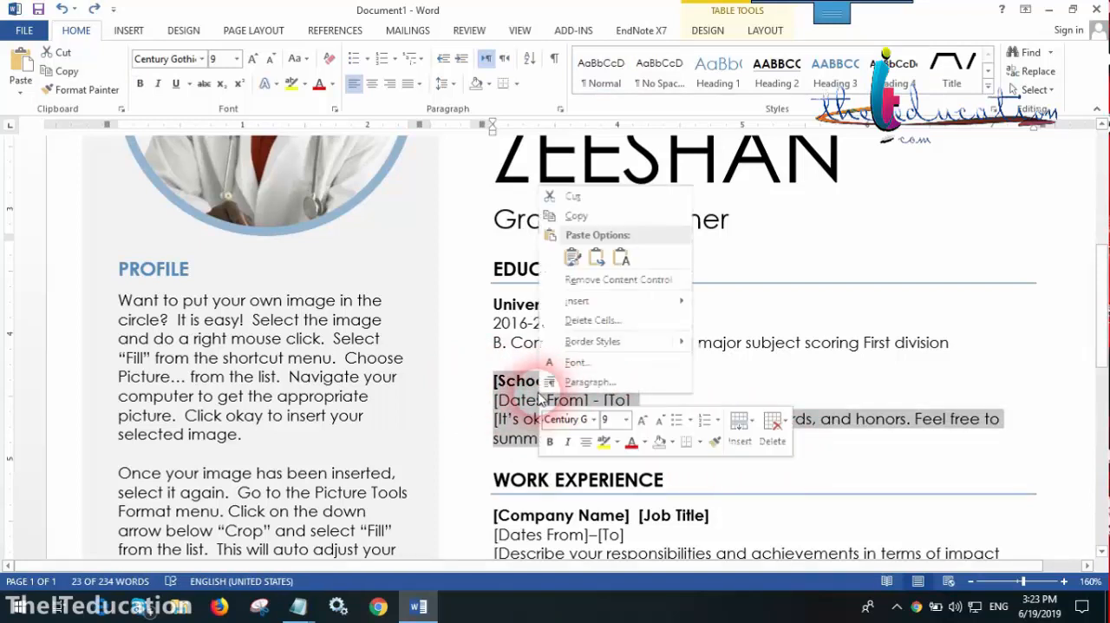
pyautogui.click(576, 216)
pyautogui.tripleClick(768, 452)
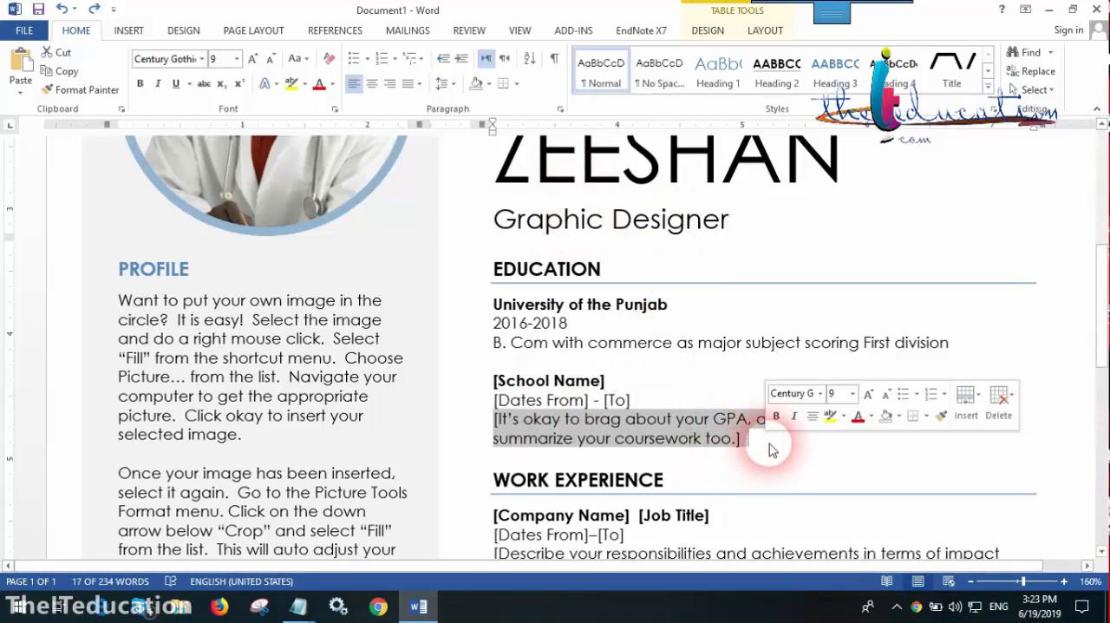
pyautogui.tripleClick(772, 452)
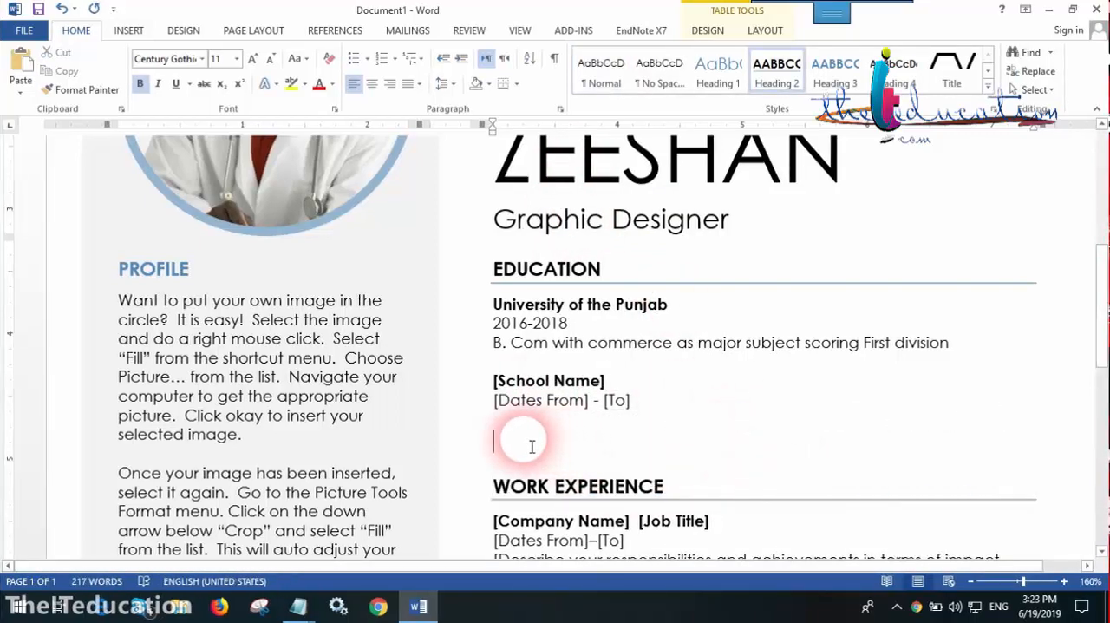
pyautogui.hotkey('ctrl', 'v')
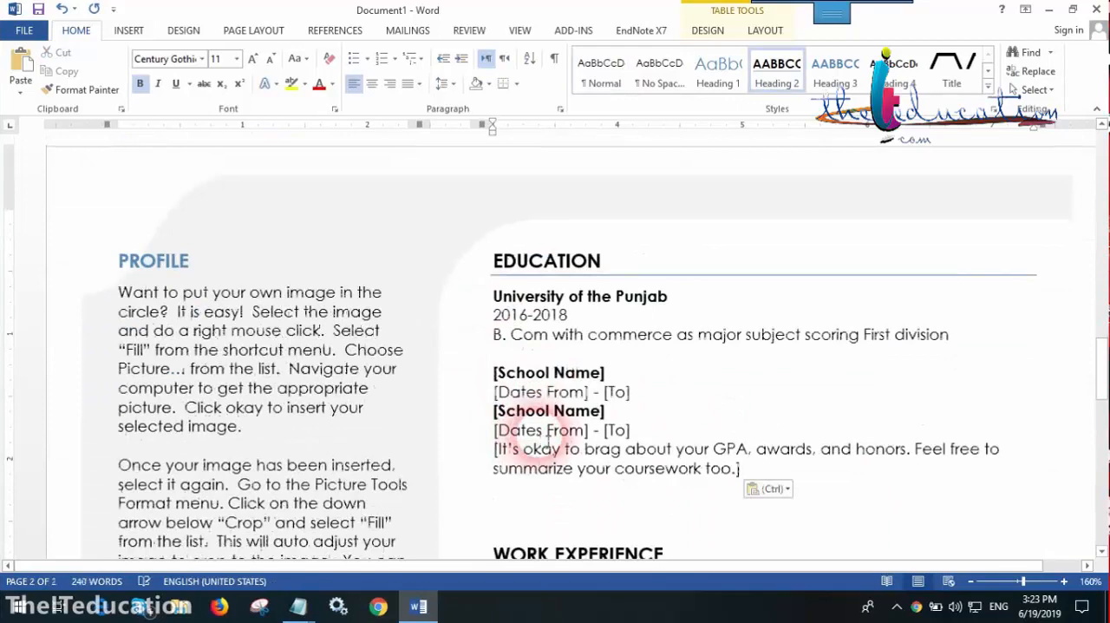
pyautogui.scroll(-2, 547, 440)
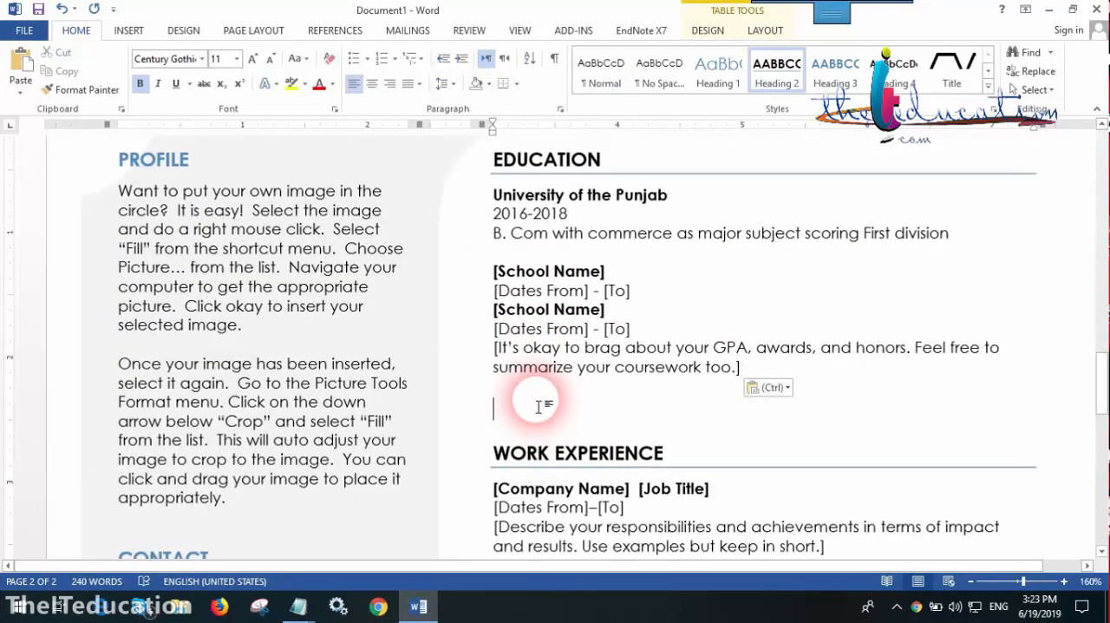
pyautogui.click(539, 406)
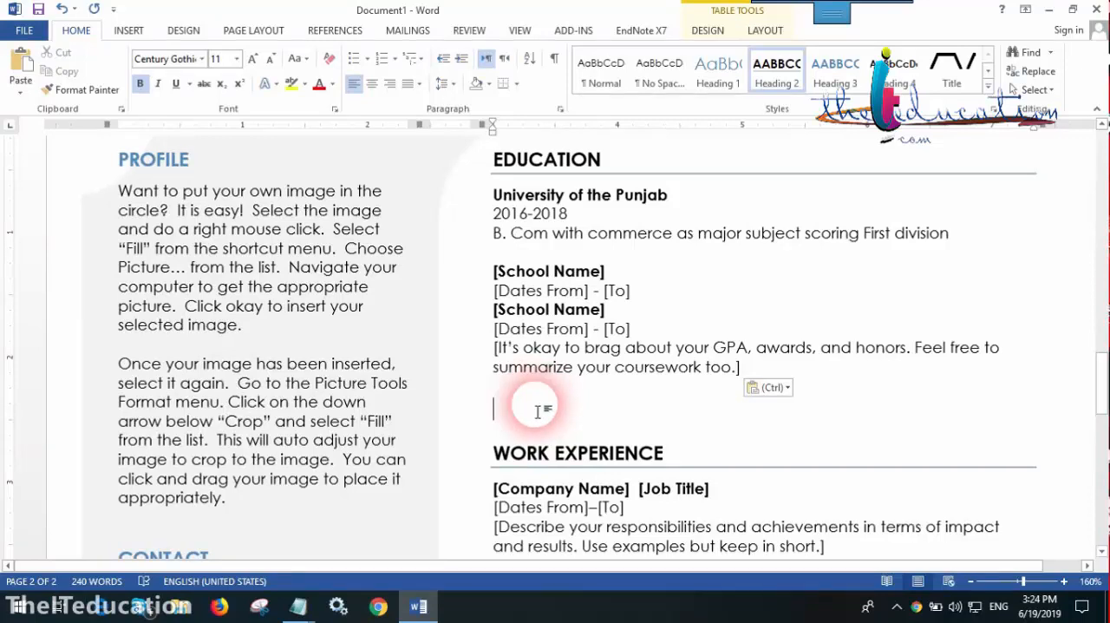
pyautogui.hotkey('ctrl', 'z')
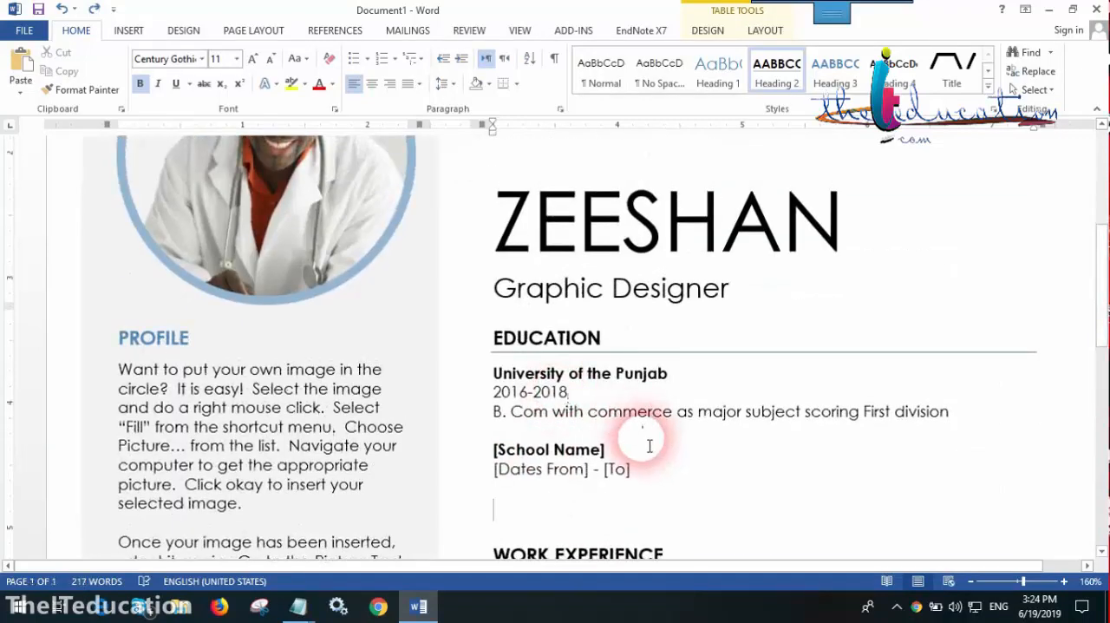
pyautogui.hotkey('ctrl', 'z')
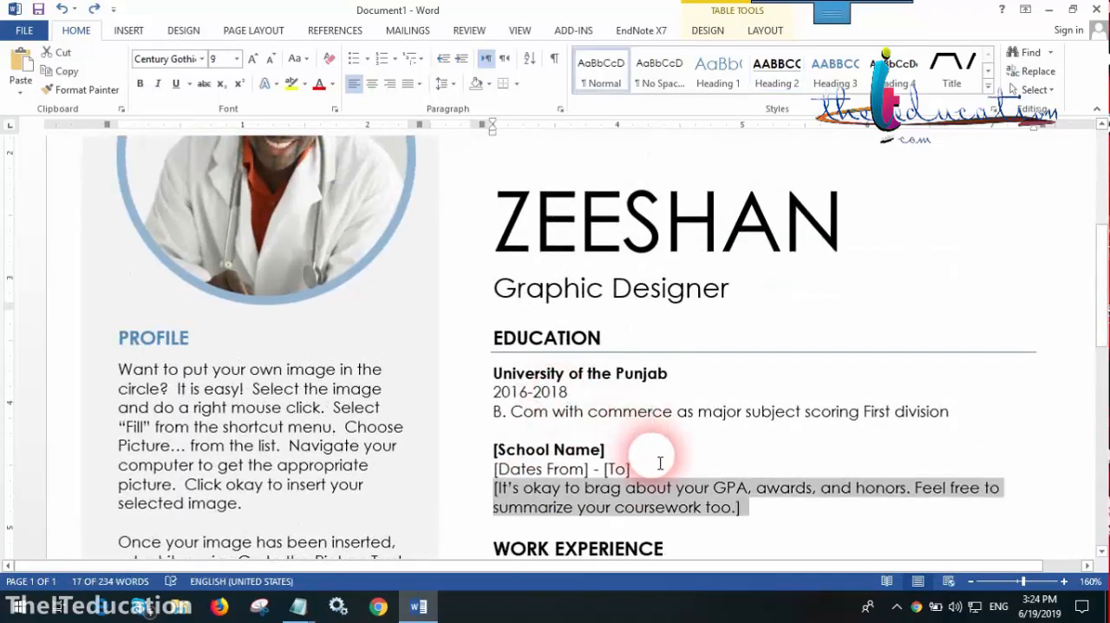
# Examine the company name, job title, dates and responsibilities placeholders in the Work Experience section
pyautogui.scroll(-4, 659, 463)
pyautogui.tripleClick(659, 346)
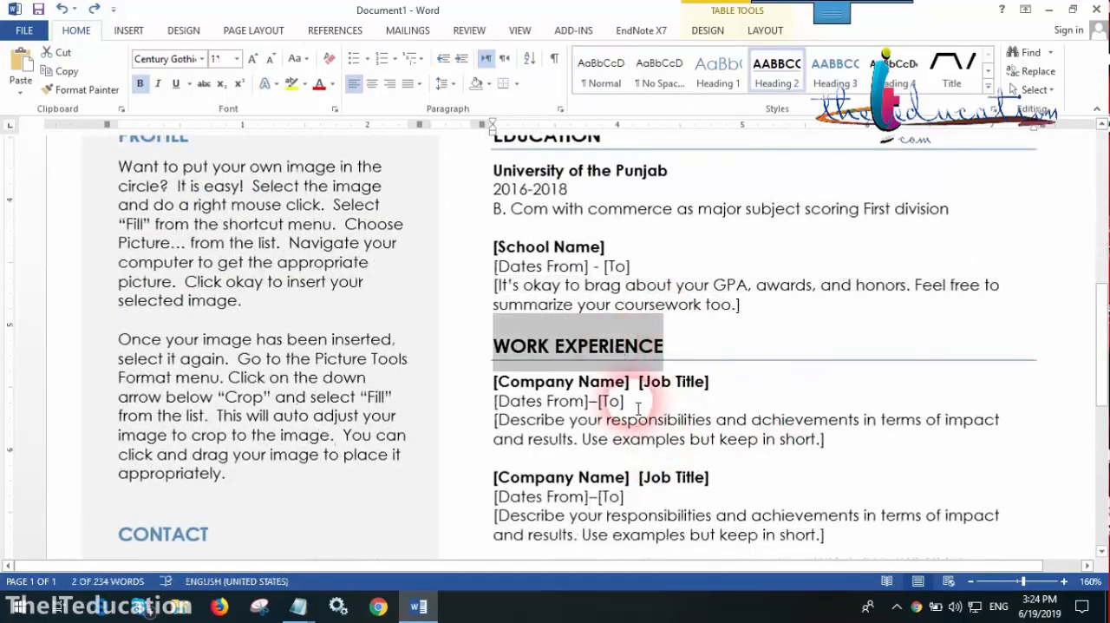
pyautogui.click(568, 381)
pyautogui.click(599, 420)
pyautogui.scroll(-2, 630, 432)
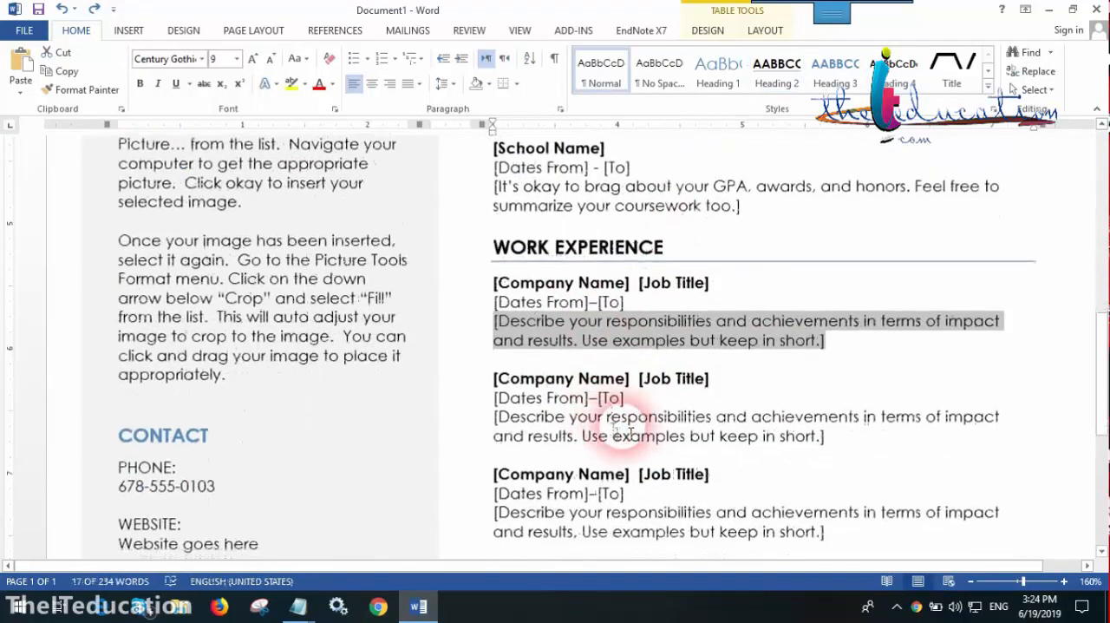
pyautogui.scroll(-6, 631, 403)
pyautogui.scroll(4, 631, 347)
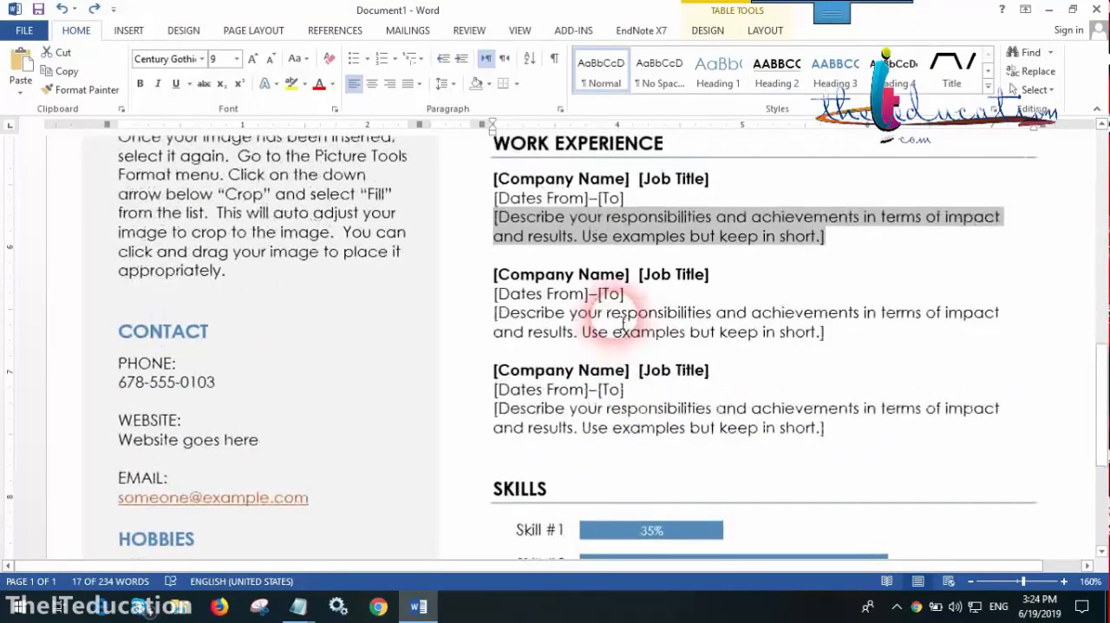
# Try to remove the second Work Experience entry by deleting its cells with the Shift cells up option, and undo the deletion
pyautogui.moveTo(495, 276); pyautogui.dragTo(835, 347)
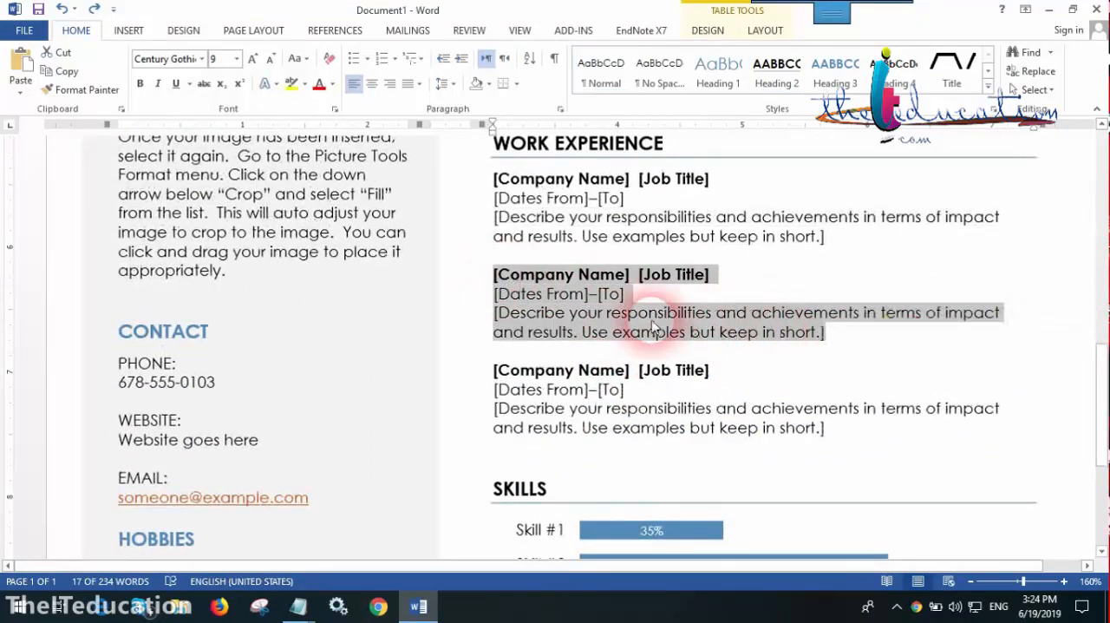
pyautogui.rightClick(652, 326)
pyautogui.click(719, 466)
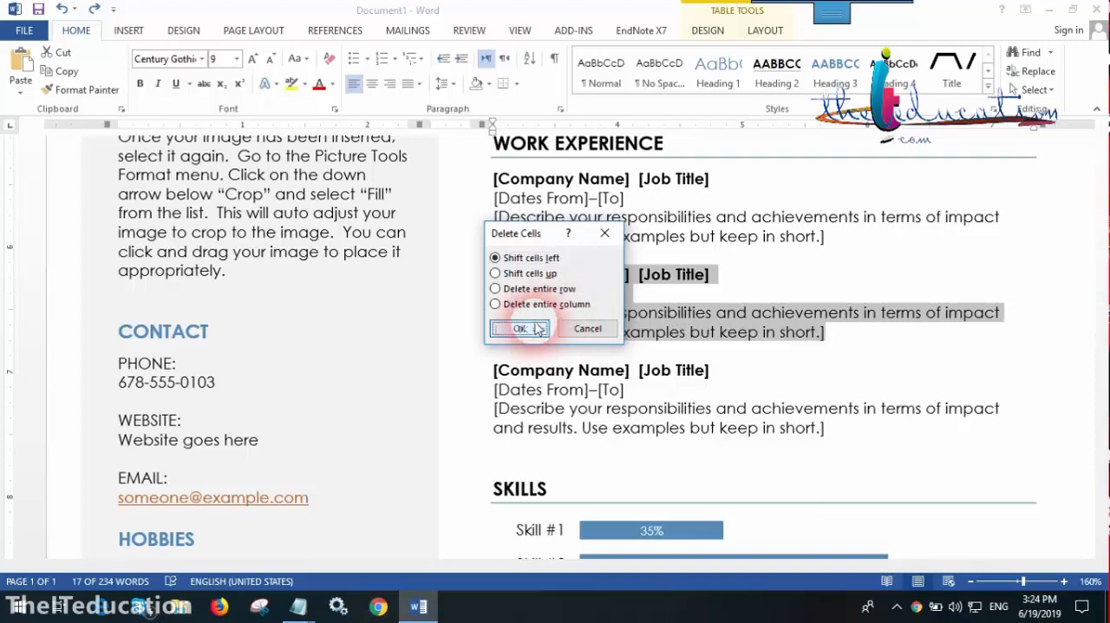
pyautogui.click(527, 273)
pyautogui.click(520, 328)
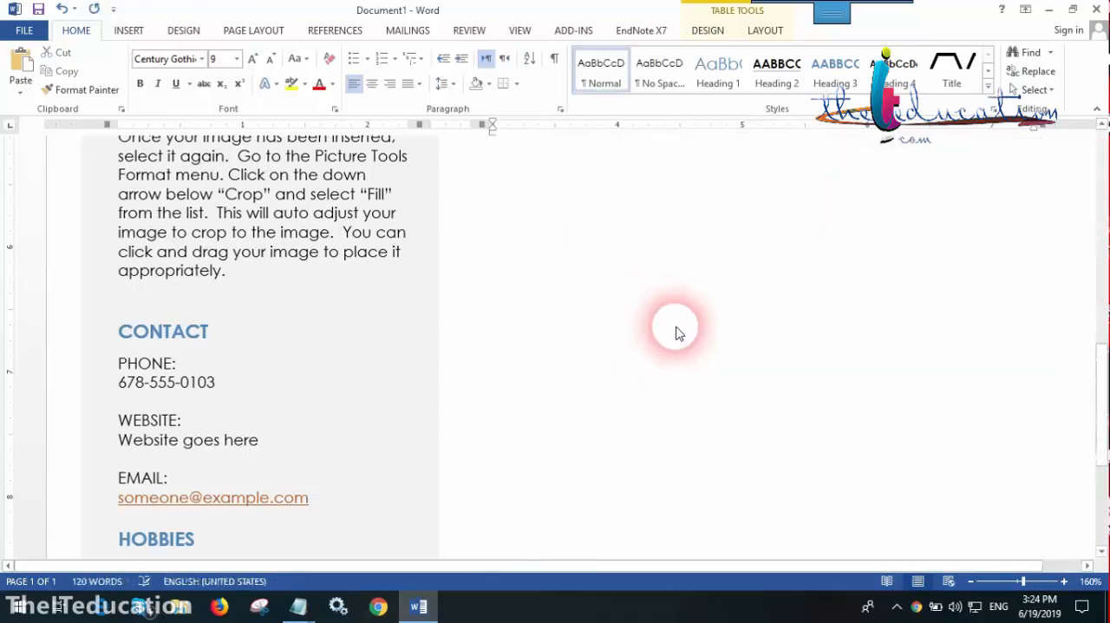
pyautogui.hotkey('ctrl', 'z')
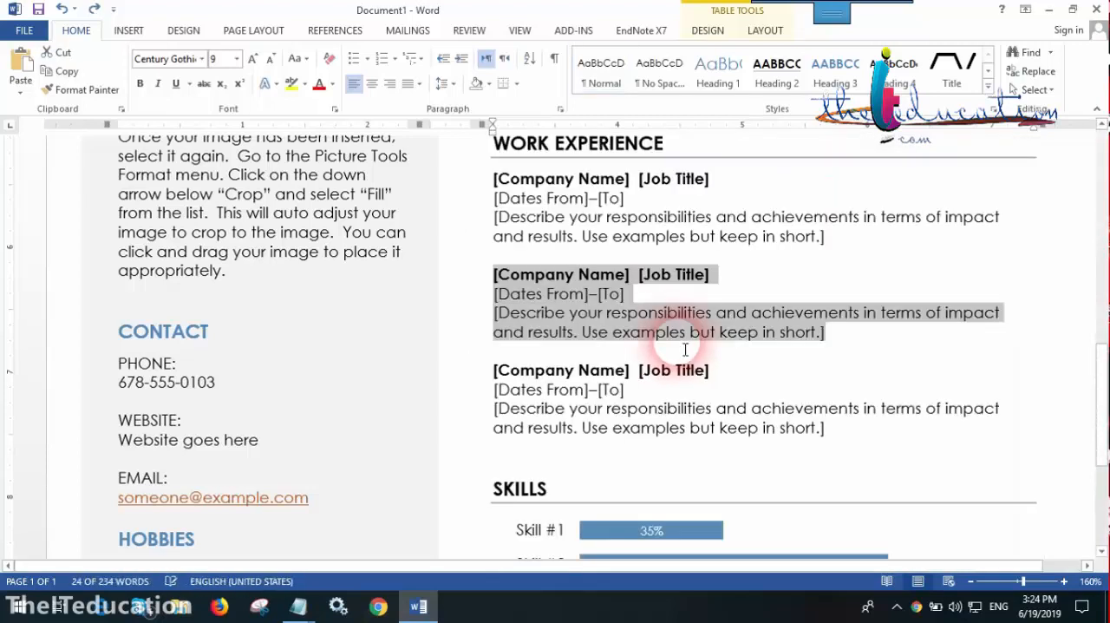
pyautogui.rightClick(640, 326)
pyautogui.moveTo(652, 423)
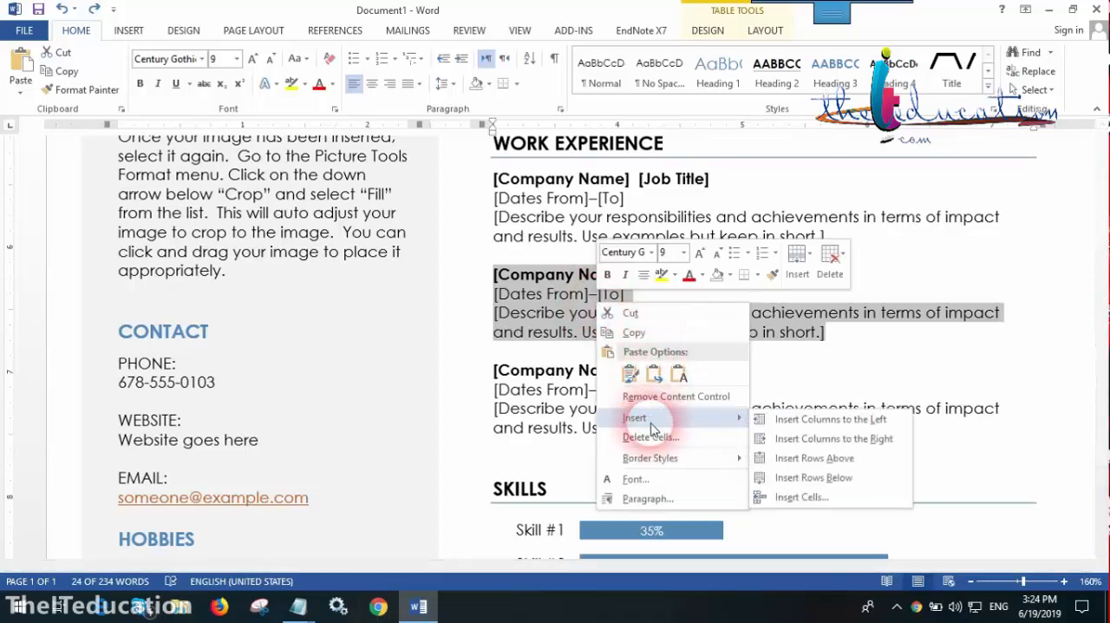
pyautogui.click(872, 315)
# Review the resume from its header down to the placeholders of the second and third Work Experience entries
pyautogui.scroll(8, 604, 312)
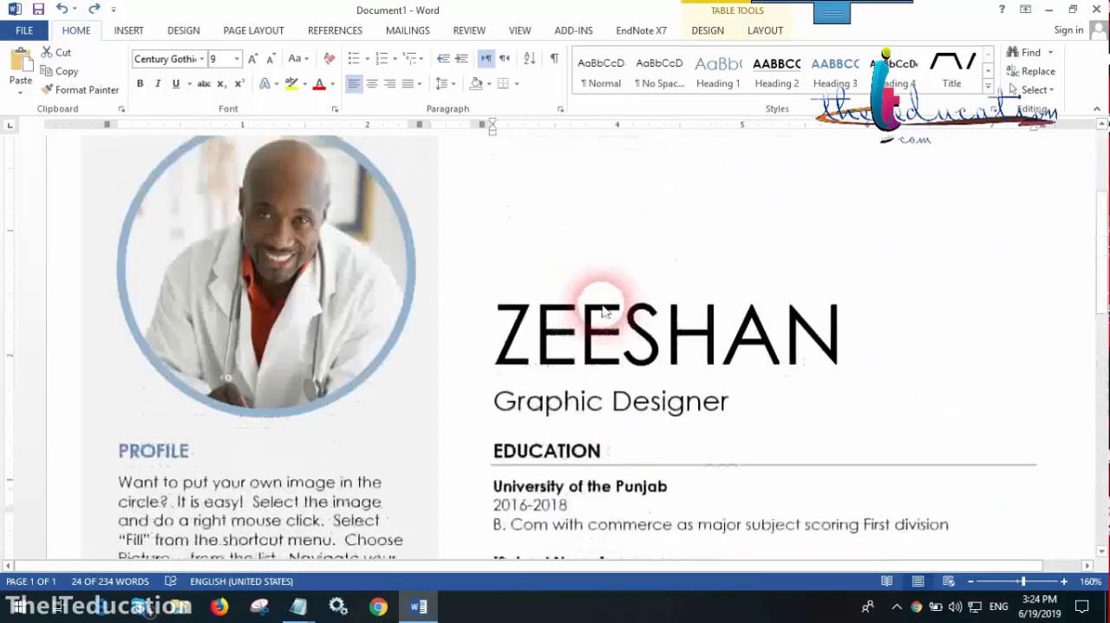
pyautogui.scroll(5, 605, 312)
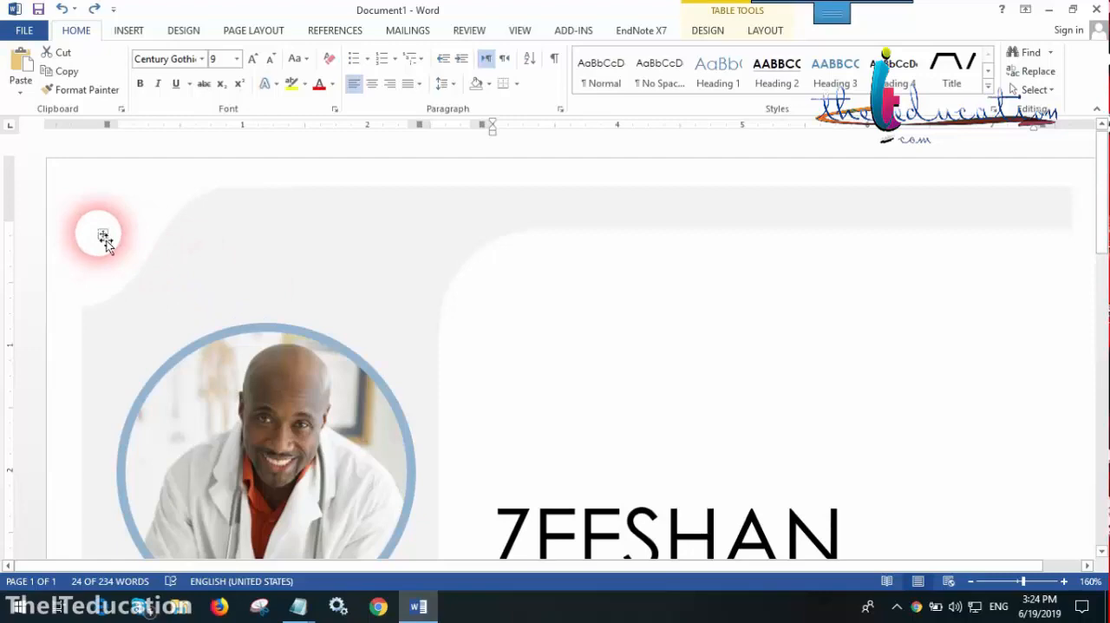
pyautogui.scroll(-12, 807, 349)
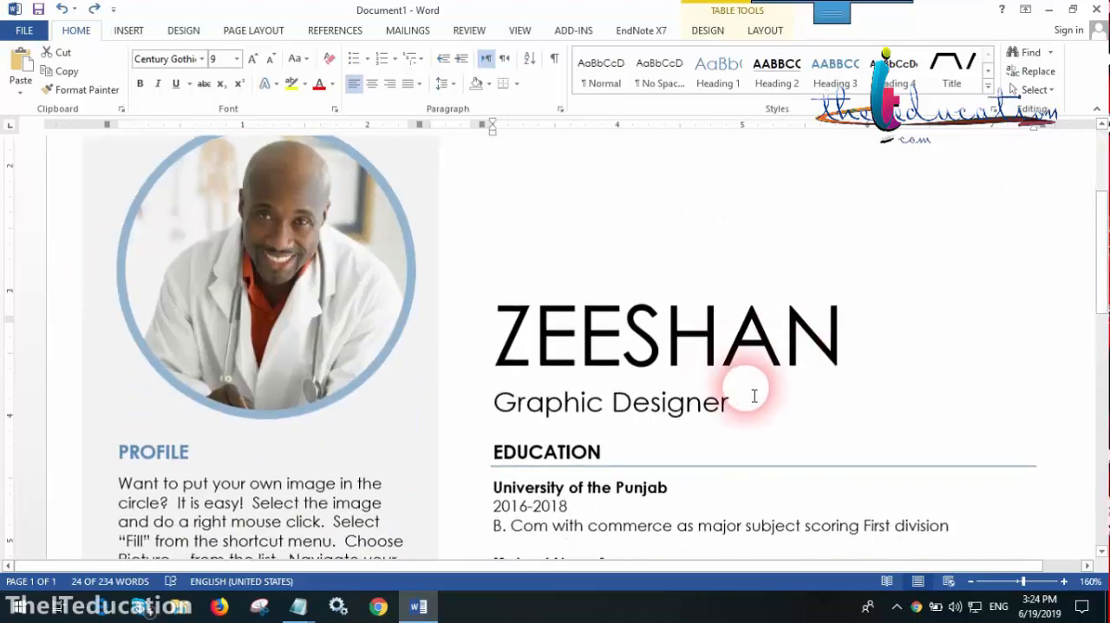
pyautogui.click(590, 332)
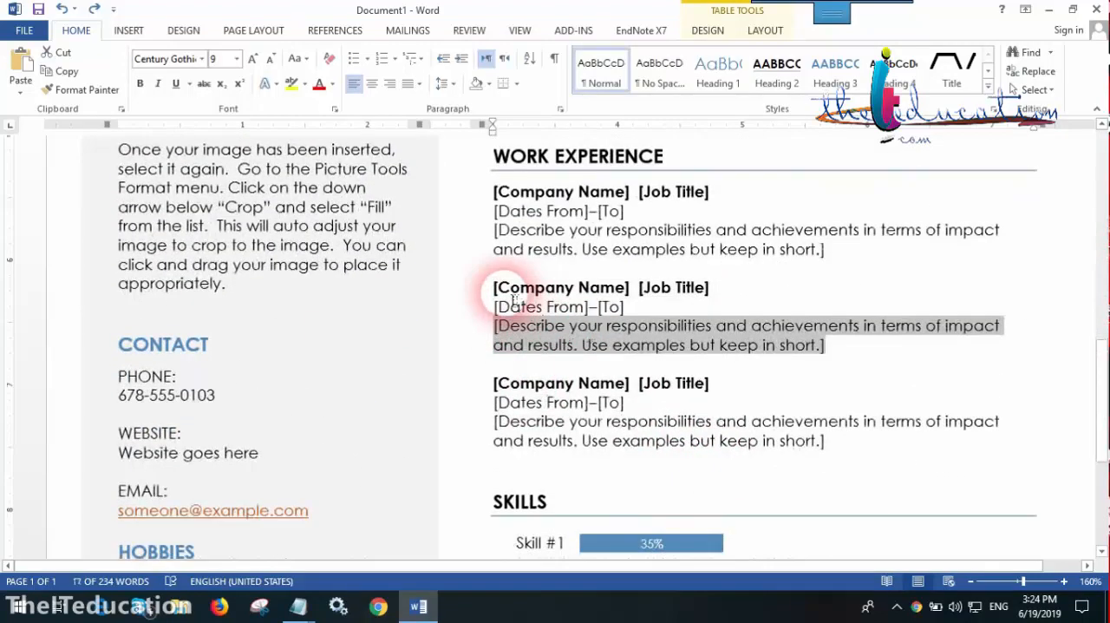
pyautogui.moveTo(491, 292); pyautogui.dragTo(759, 344)
pyautogui.click(807, 386)
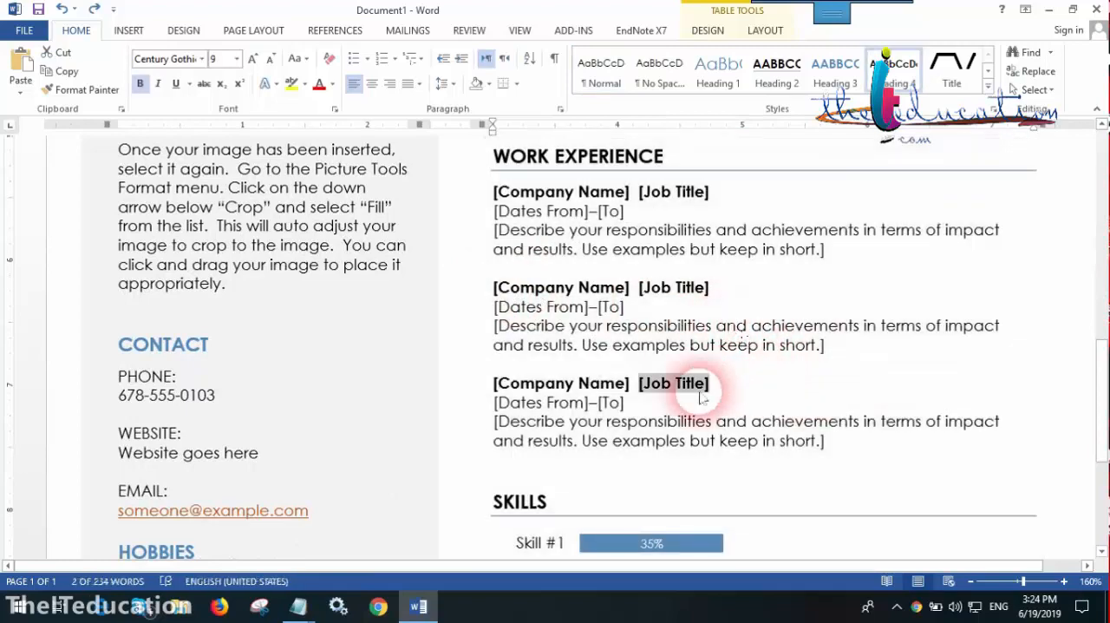
pyautogui.click(565, 325)
# Examine the Skills bar chart at the end of the resume and select its skill name labels
pyautogui.scroll(-2, 573, 434)
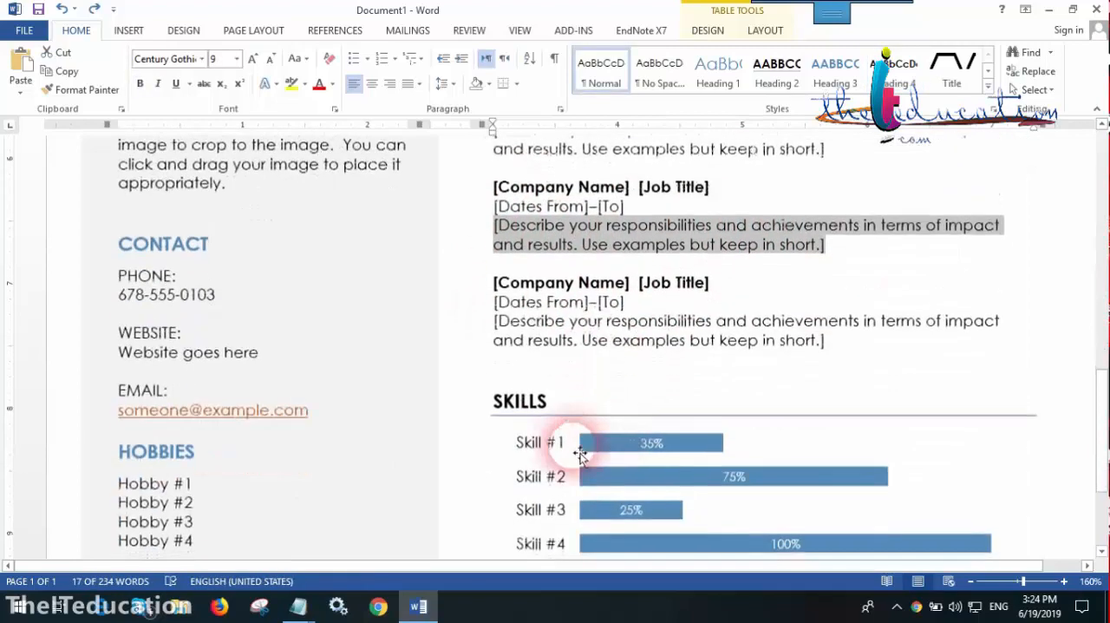
pyautogui.scroll(-3, 537, 420)
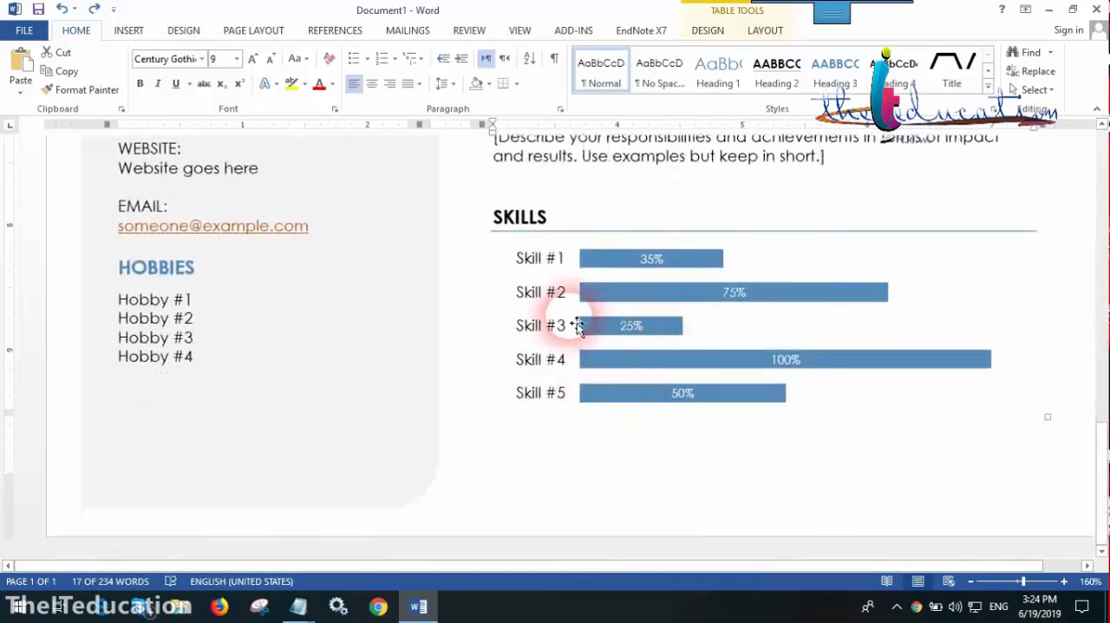
pyautogui.click(517, 261)
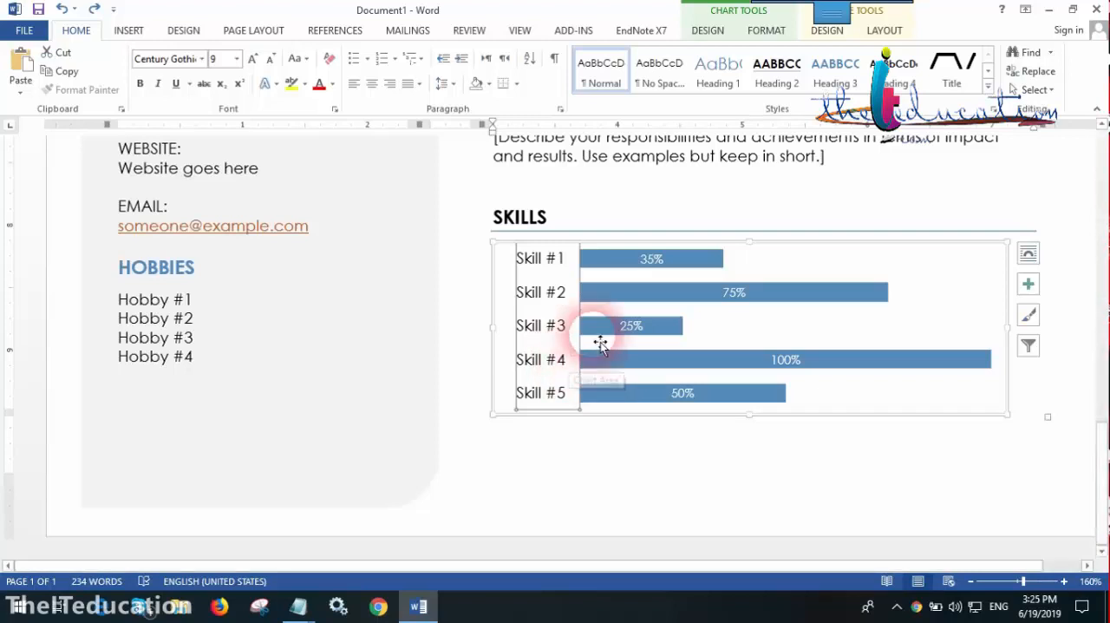
pyautogui.click(24, 31)
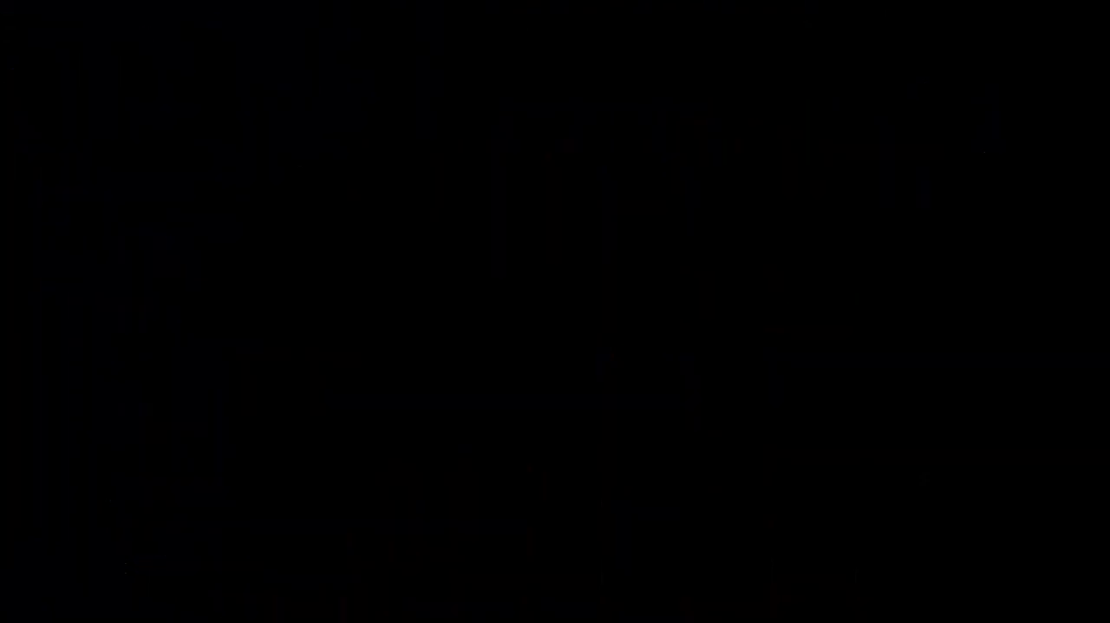